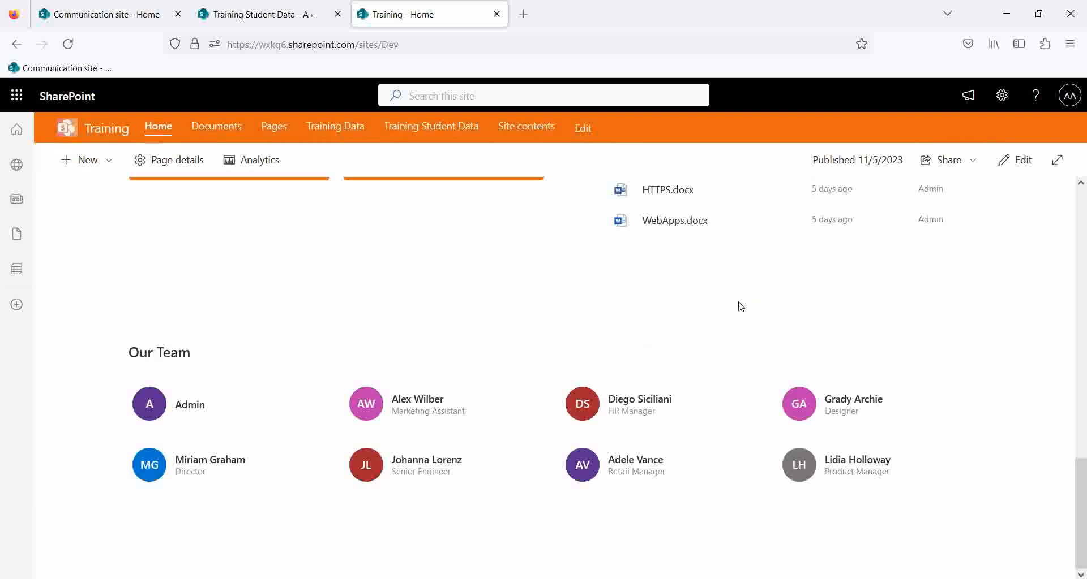
Open the Training site's contents and start creating a new list.
scroll(740, 305, up, 10)
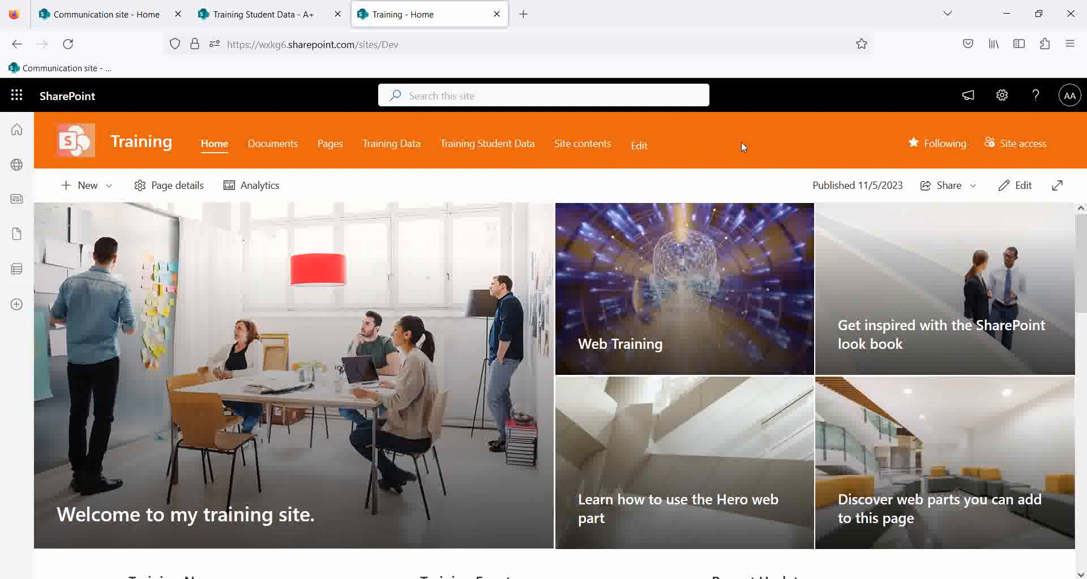
click(1002, 94)
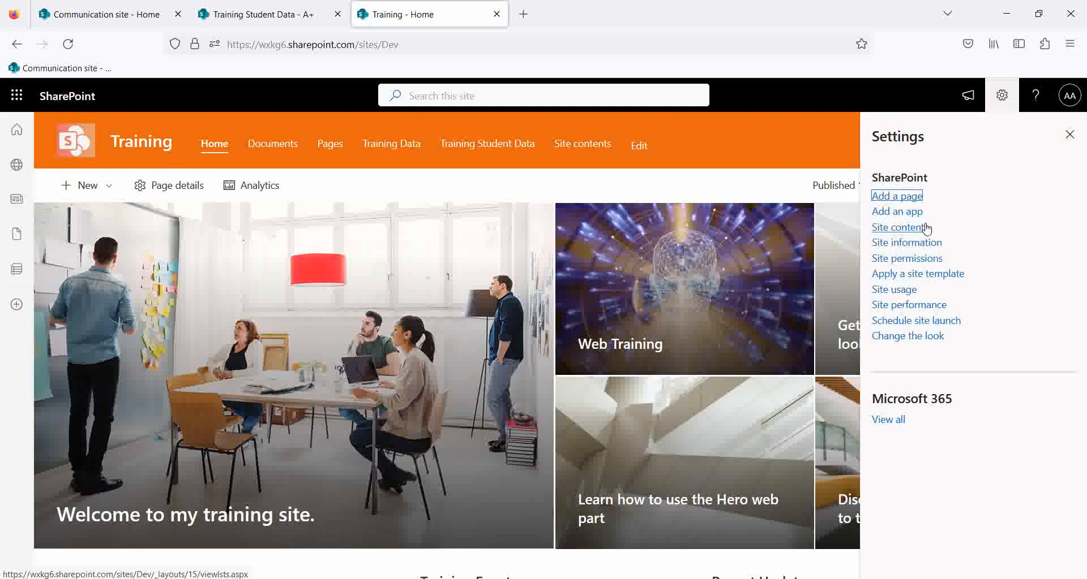
click(899, 228)
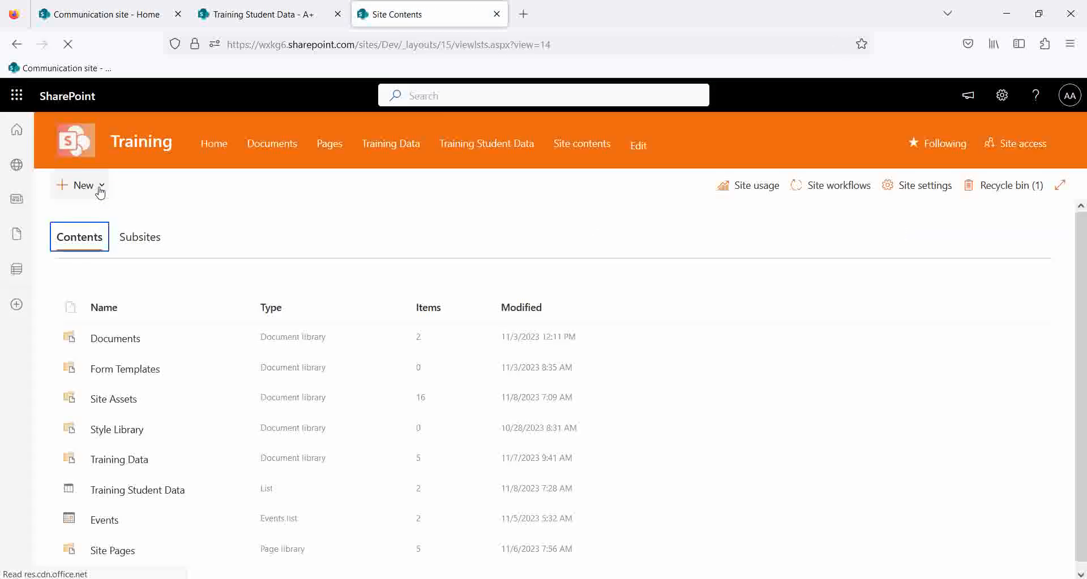
click(100, 193)
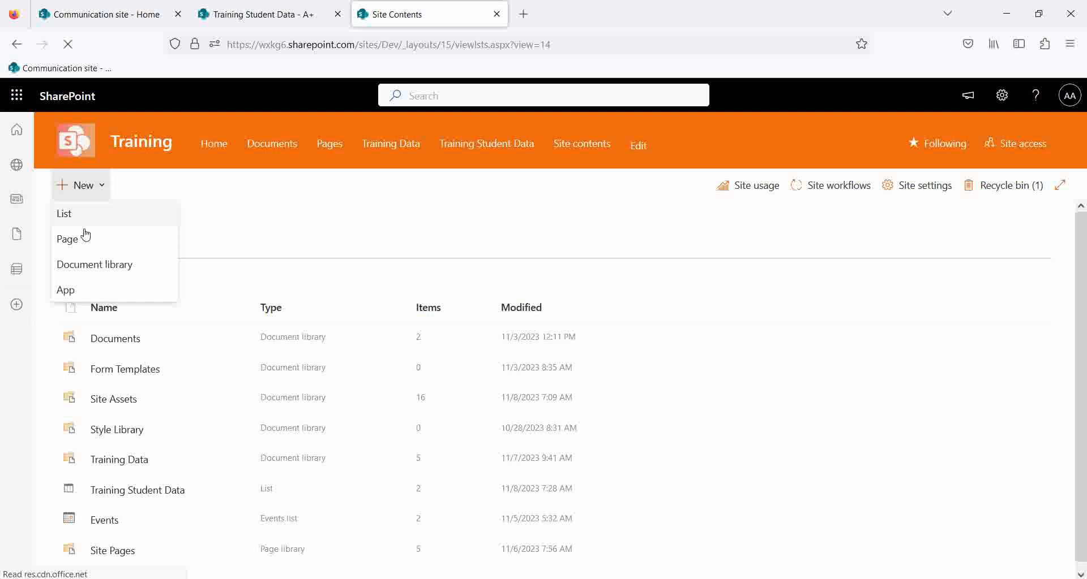
click(70, 218)
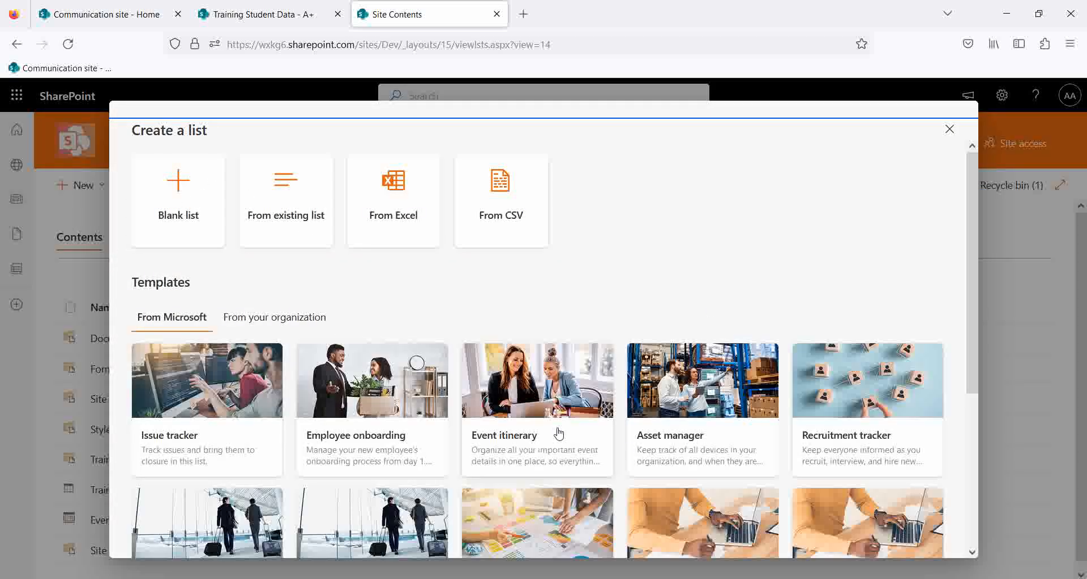
Look through the list creation options and the Microsoft list templates.
scroll(327, 388, down, 4)
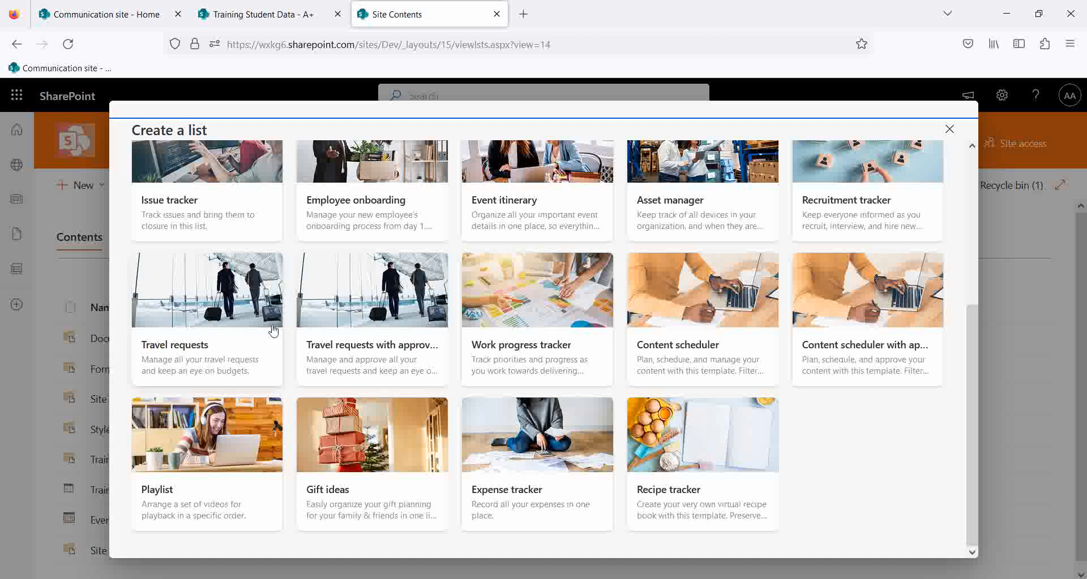
scroll(269, 339, up, 5)
scroll(268, 339, down, 5)
scroll(268, 341, up, 4)
scroll(268, 340, up, 1)
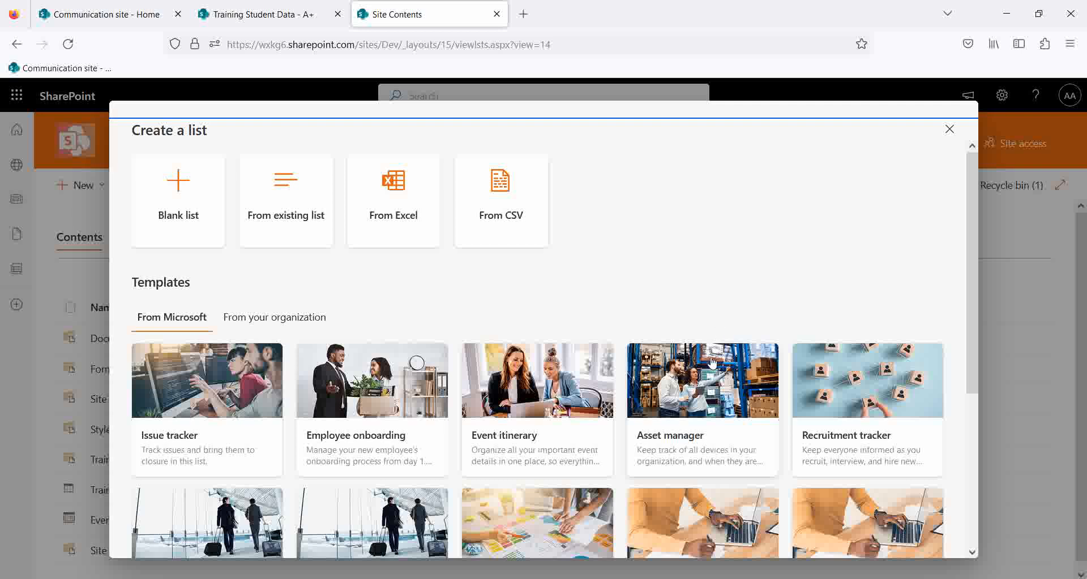
scroll(892, 422, down, 4)
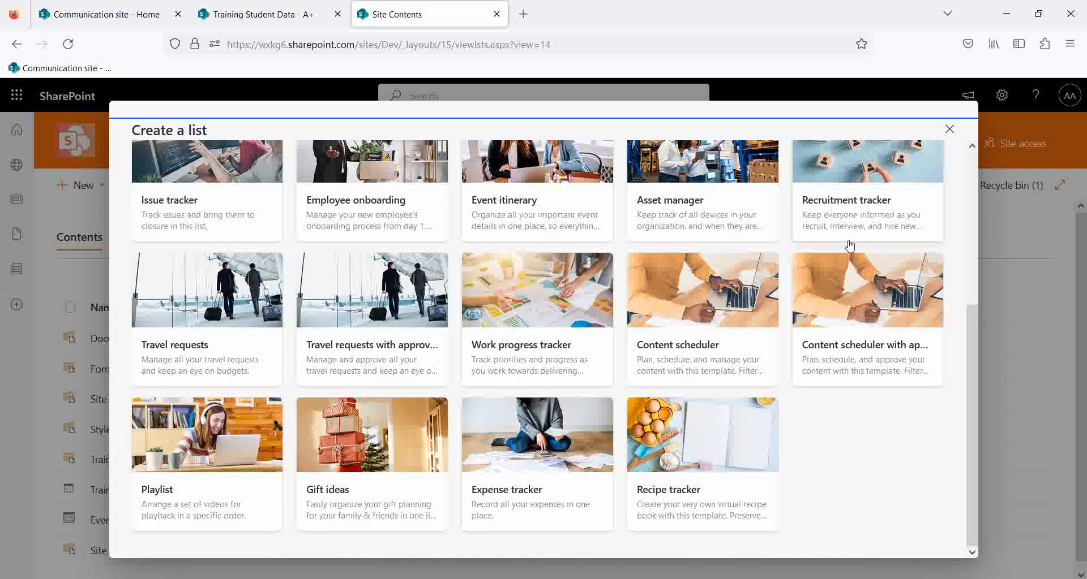
drag(973, 358, 970, 311)
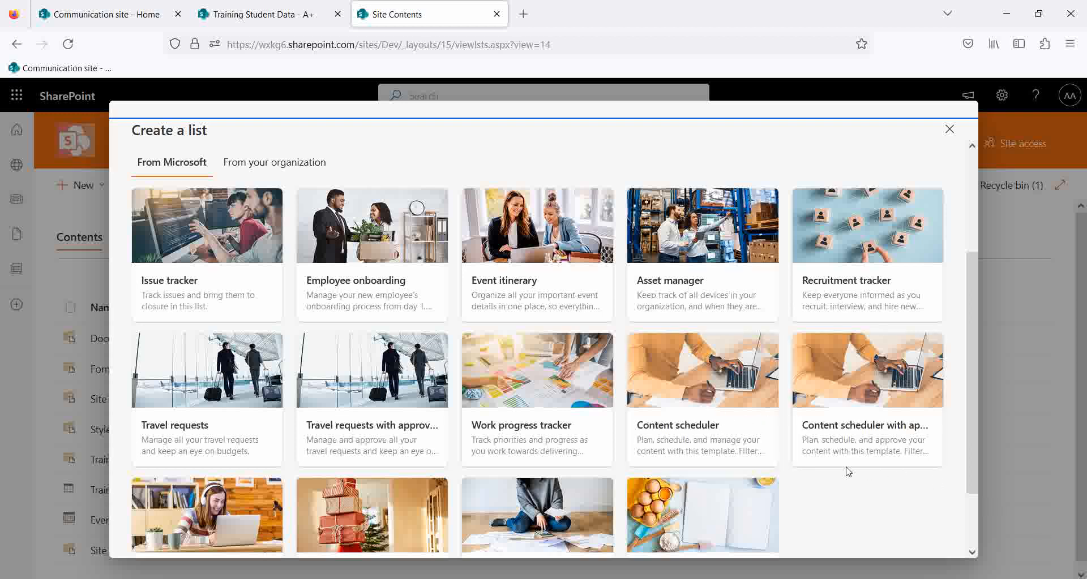
scroll(846, 473, down, 2)
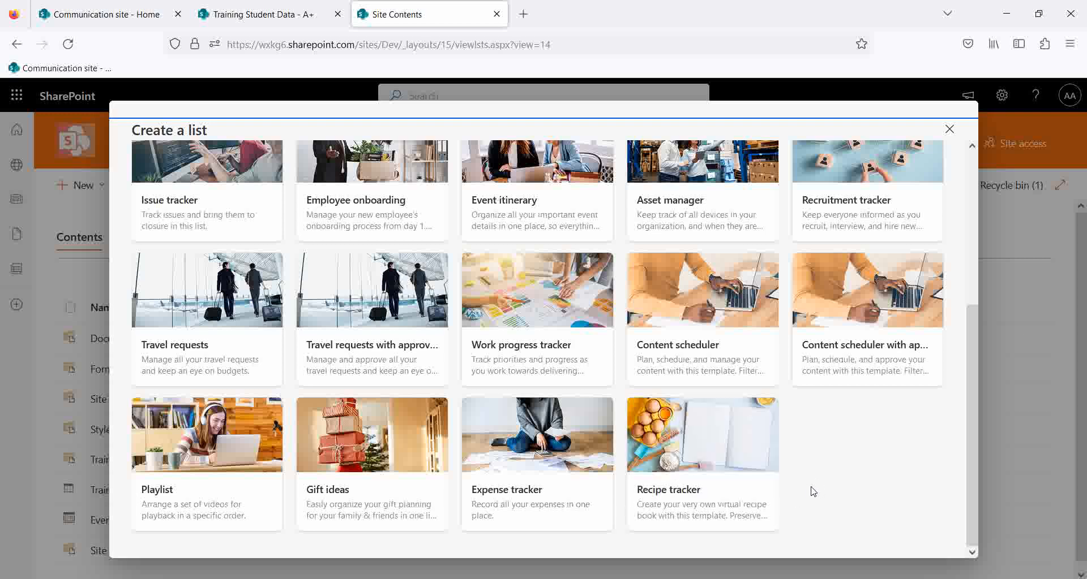
scroll(734, 422, up, 2)
scroll(734, 421, up, 3)
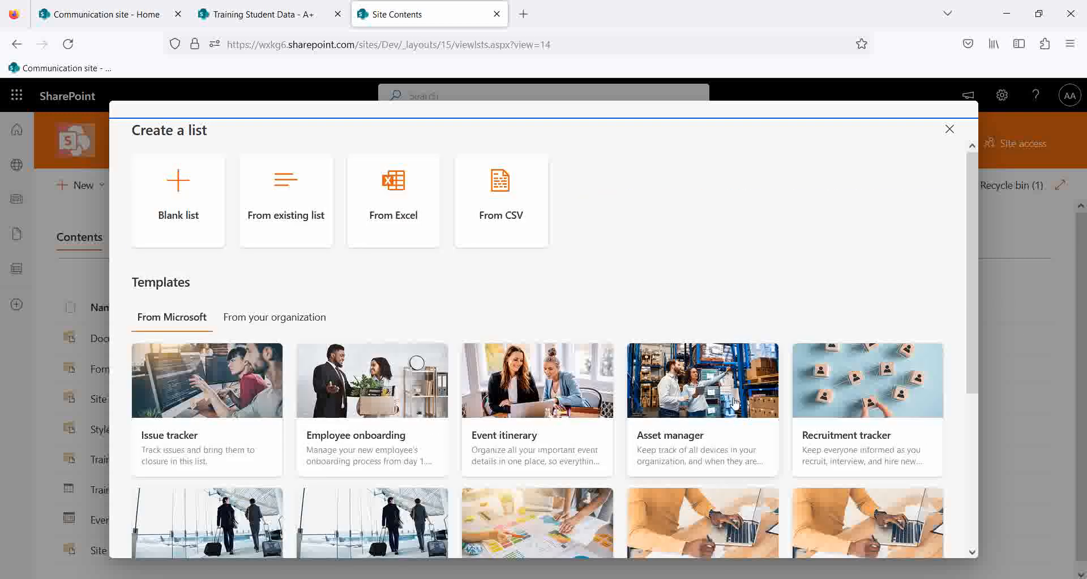
Preview the Employee onboarding template and return to the list template gallery.
click(400, 396)
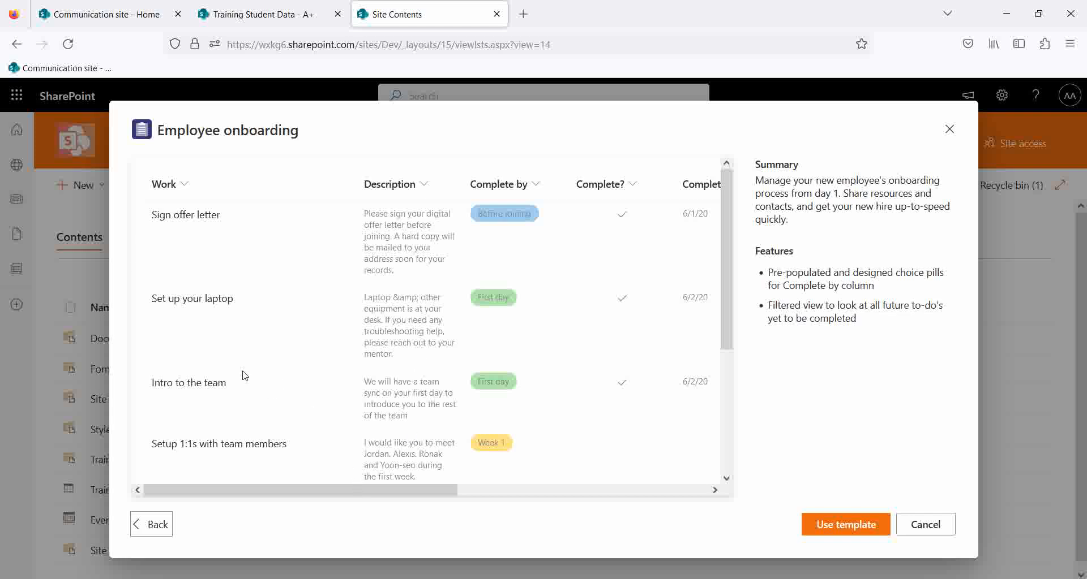
drag(226, 492, 170, 493)
click(169, 526)
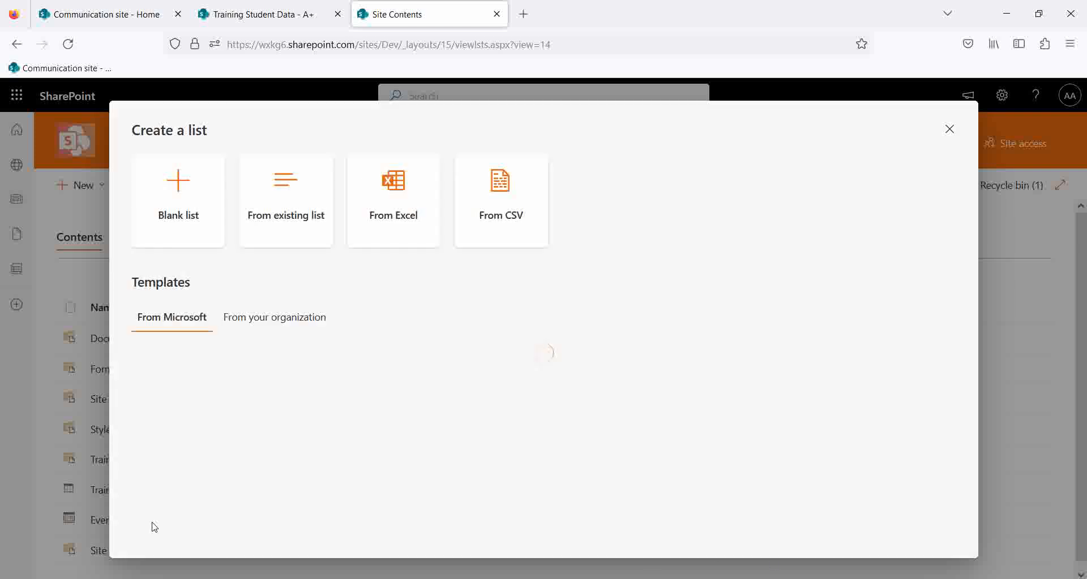
scroll(648, 425, down, 5)
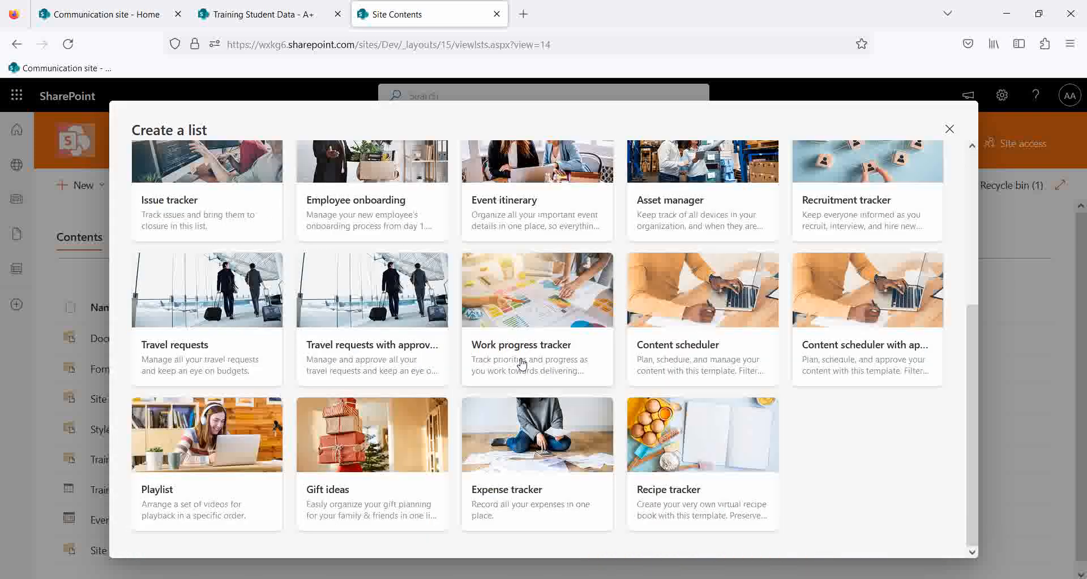
scroll(476, 368, up, 5)
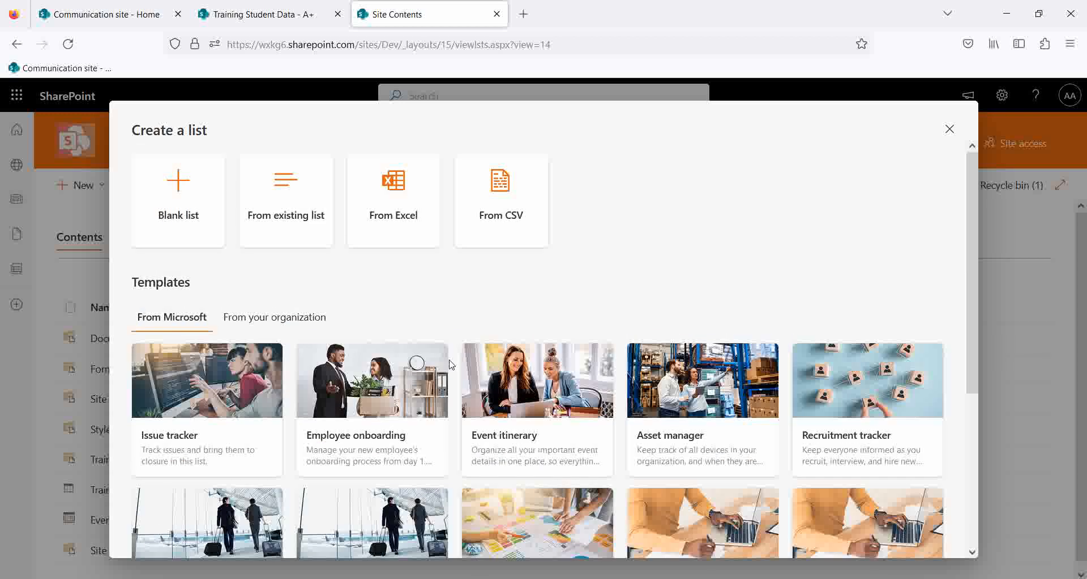
Create a list from the Employee onboarding template, named Employee Onboarding and shown in the site navigation.
click(399, 389)
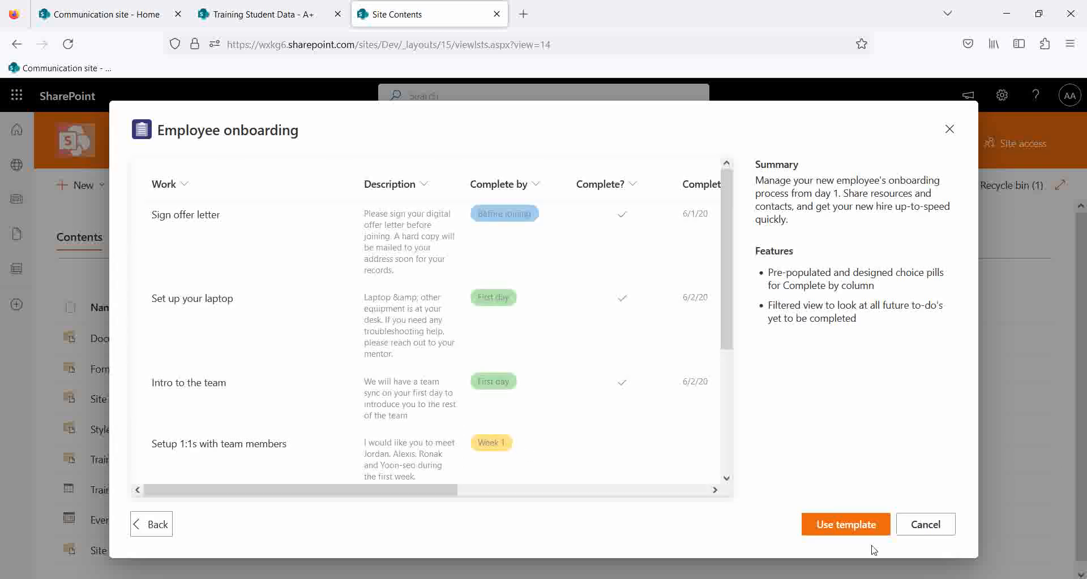
click(855, 529)
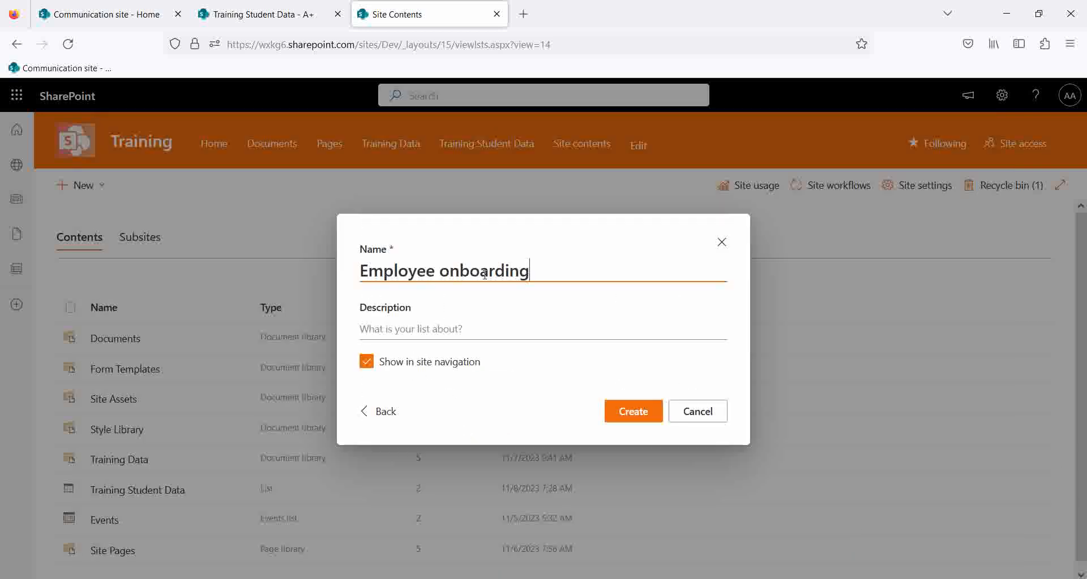
drag(451, 270, 443, 272)
text(O)
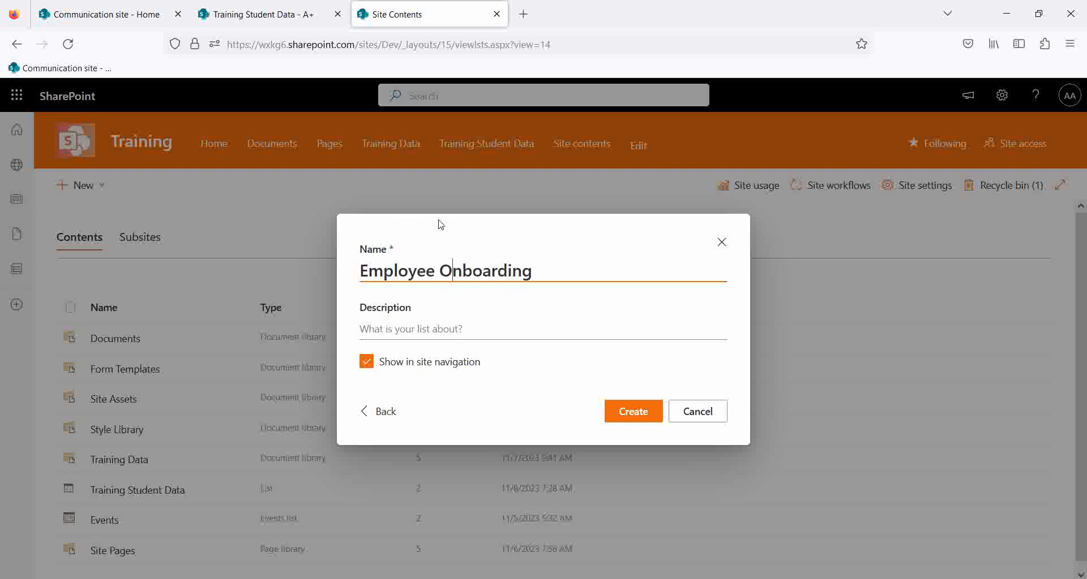
click(638, 413)
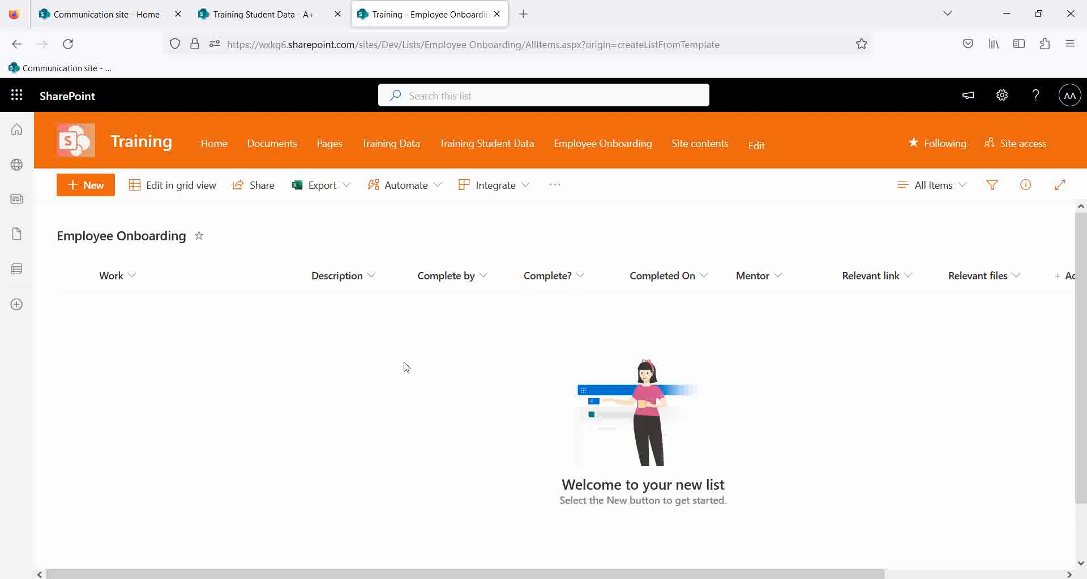
drag(399, 574, 548, 574)
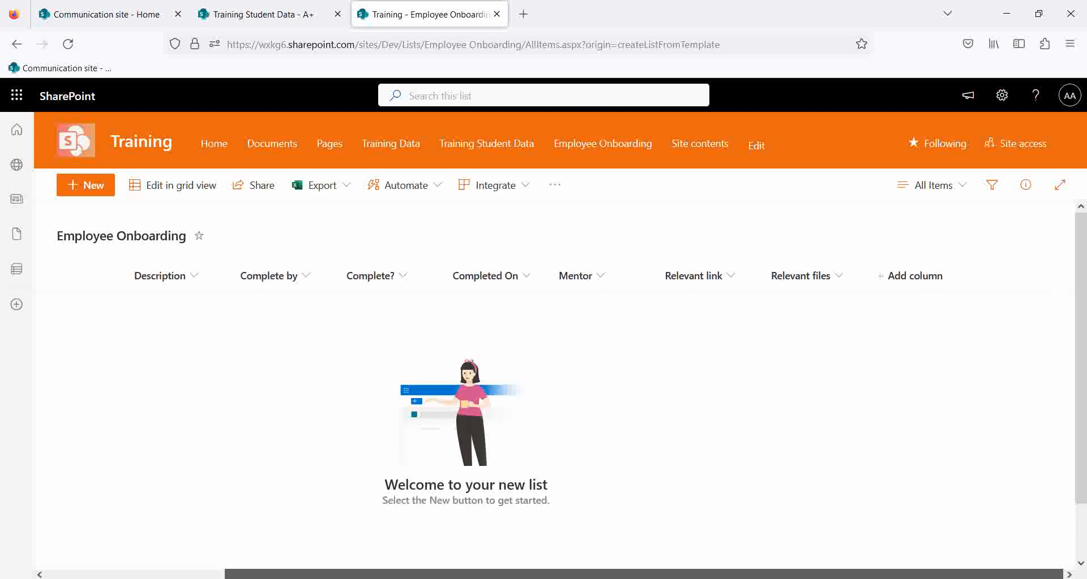
drag(391, 574, 242, 573)
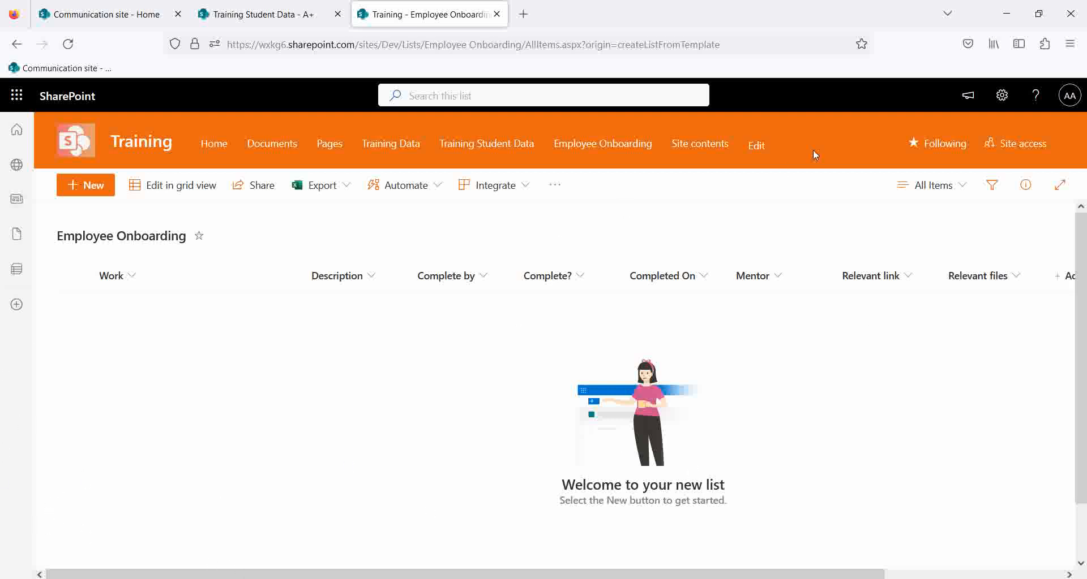
click(82, 184)
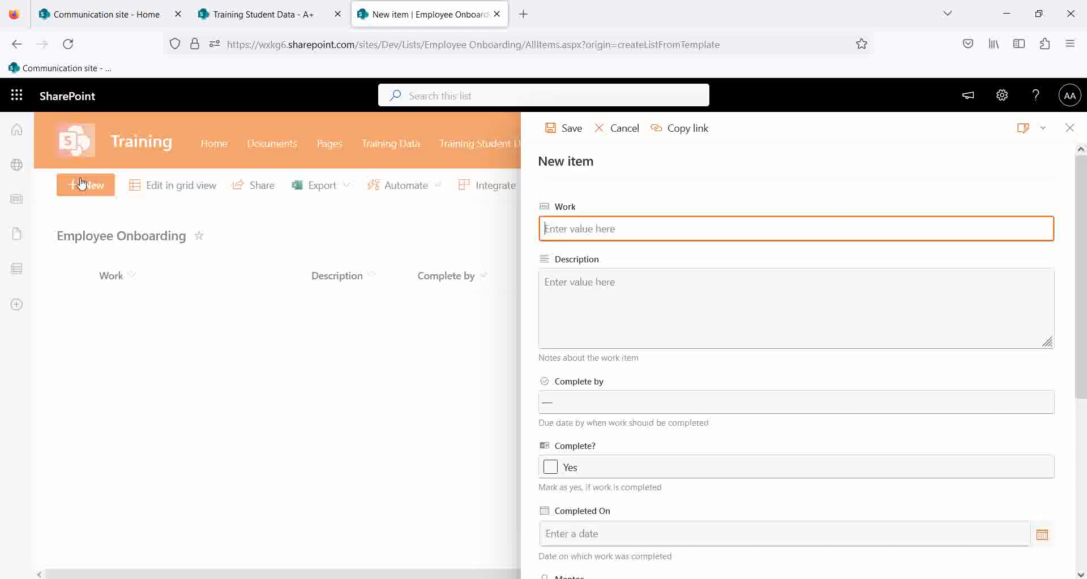
click(632, 301)
click(215, 353)
click(1069, 128)
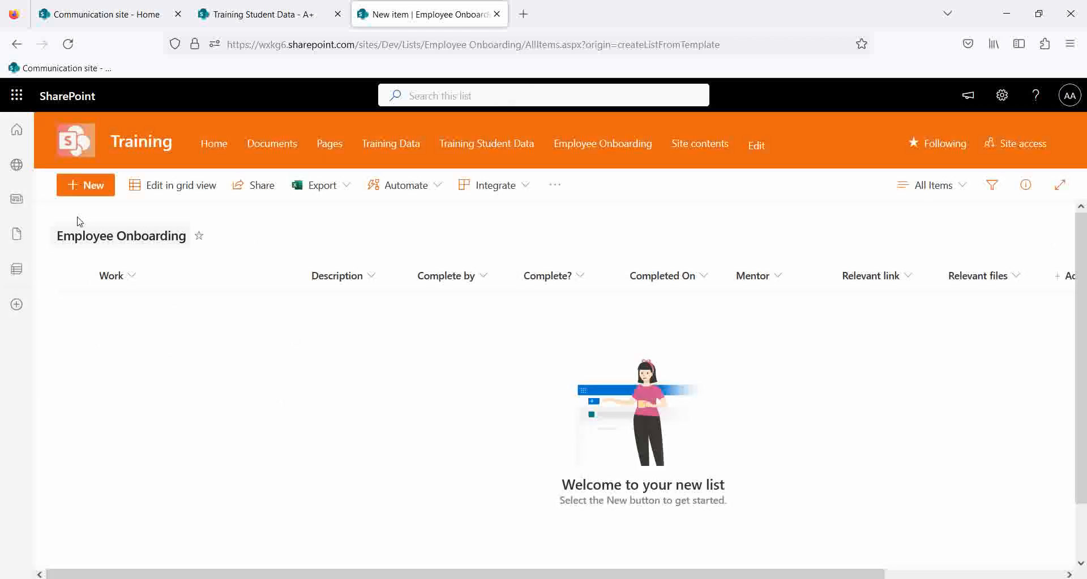
Start a new list item with Work set to IT and the description "There is Software Developer needs.".
click(85, 185)
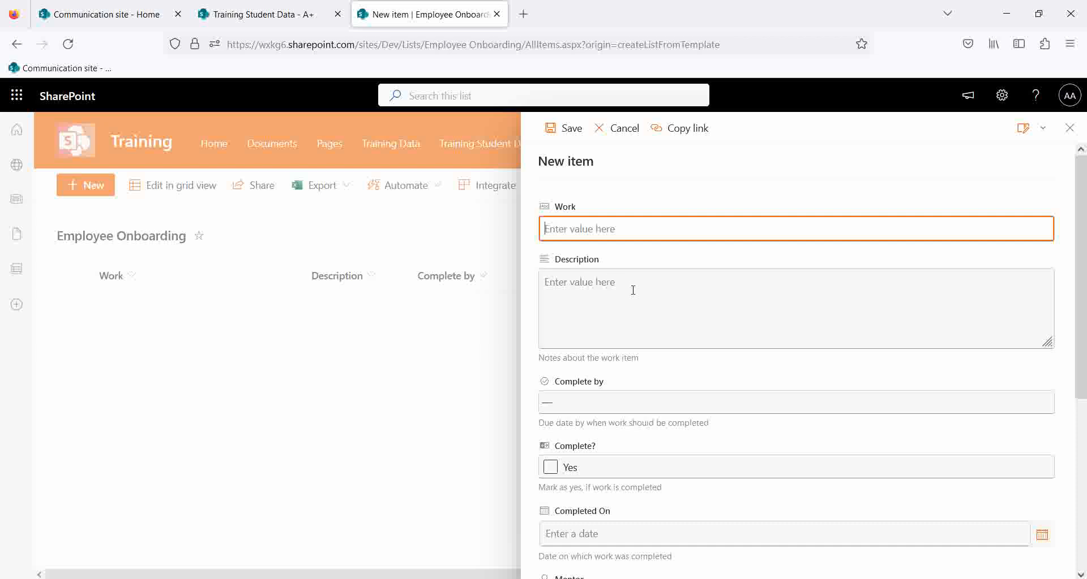
text(IT)
click(592, 275)
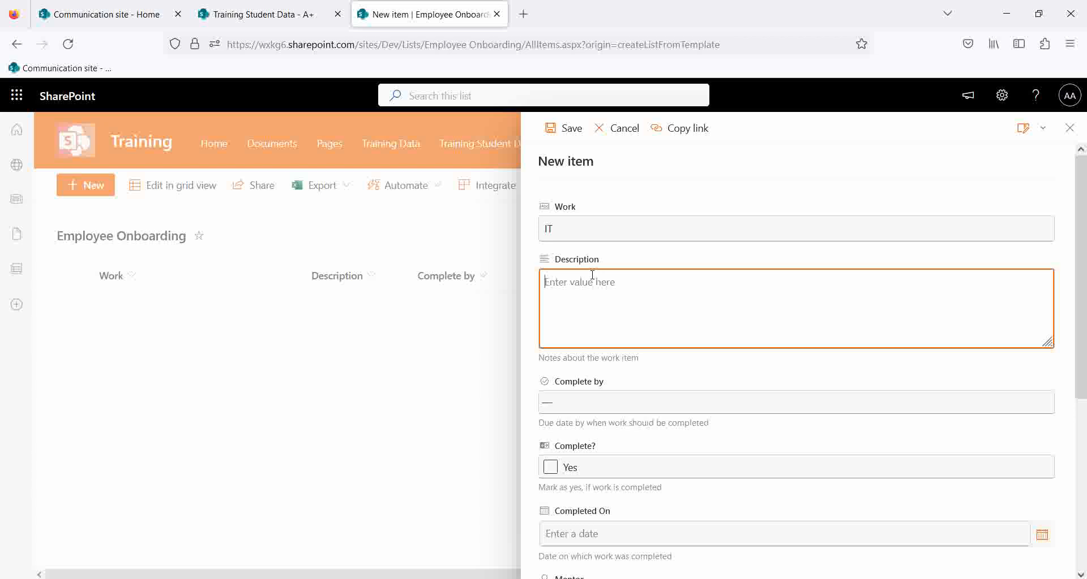
text(There is Software Developer needs.)
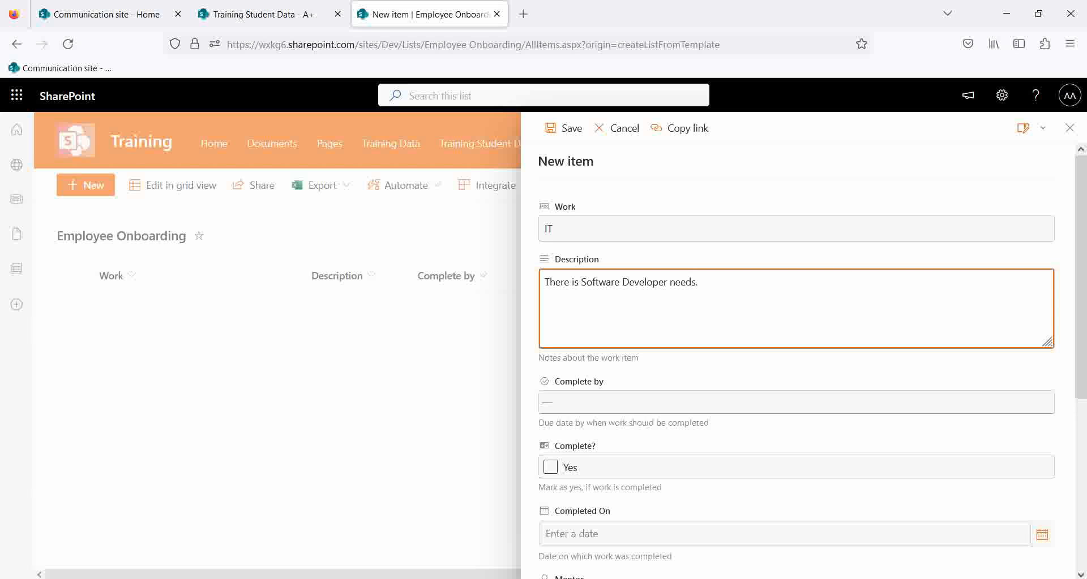
Set the item's Complete by choice to Before joining, and change it to After 30 days.
click(547, 406)
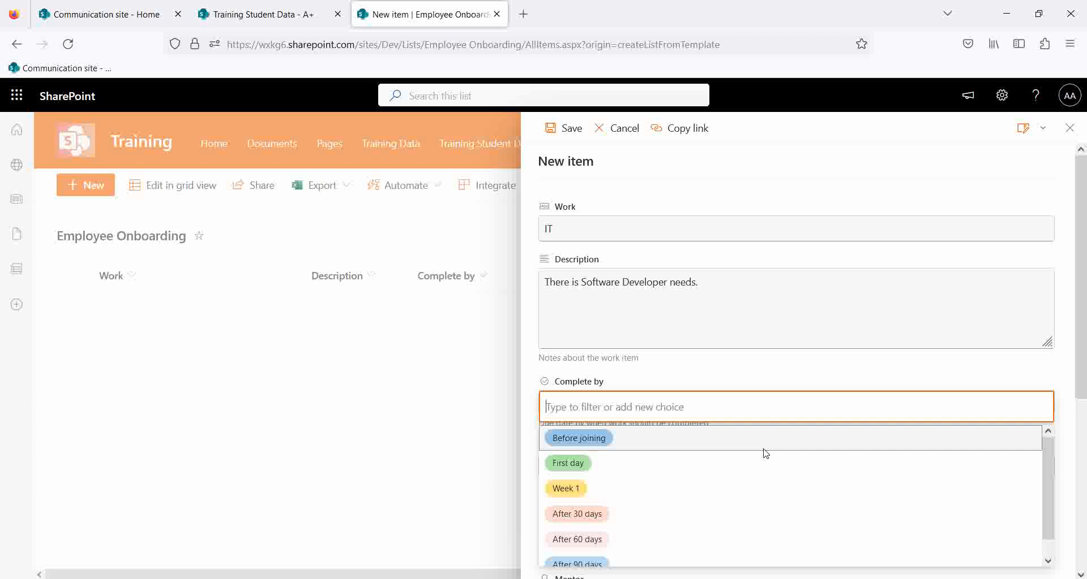
scroll(707, 504, down, 1)
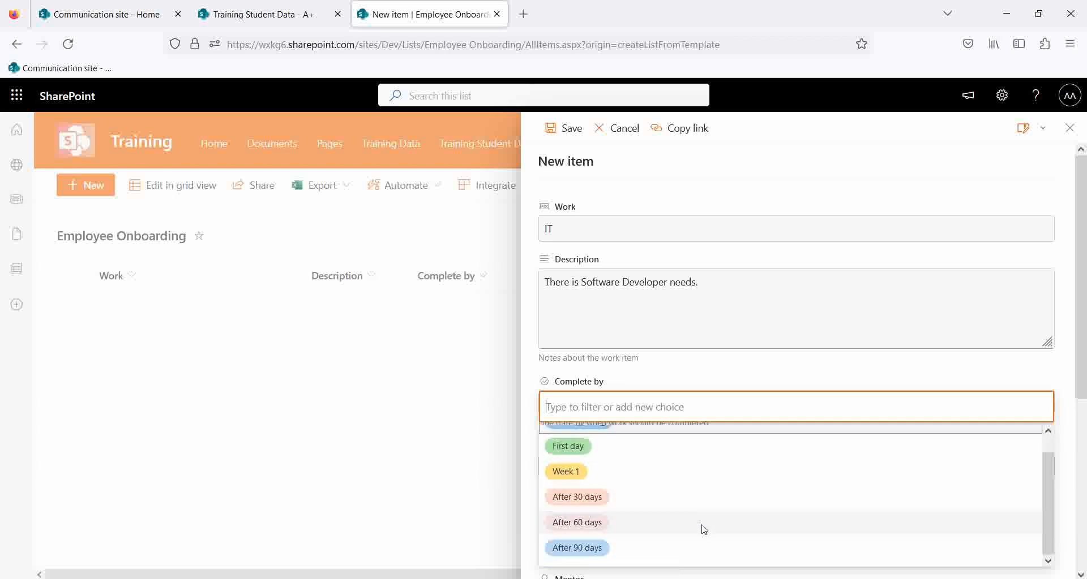
scroll(628, 487, up, 2)
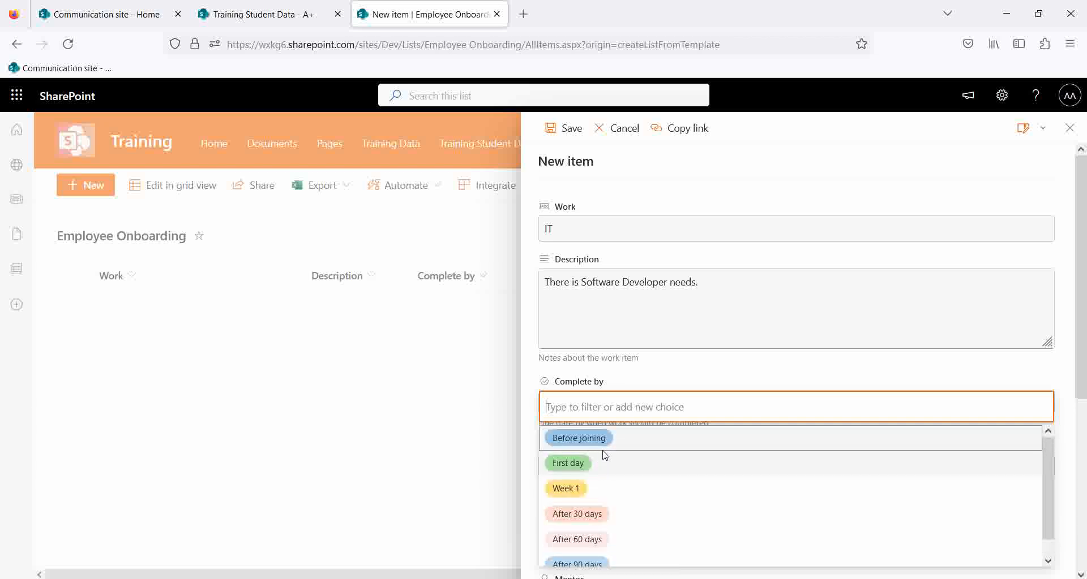
click(603, 449)
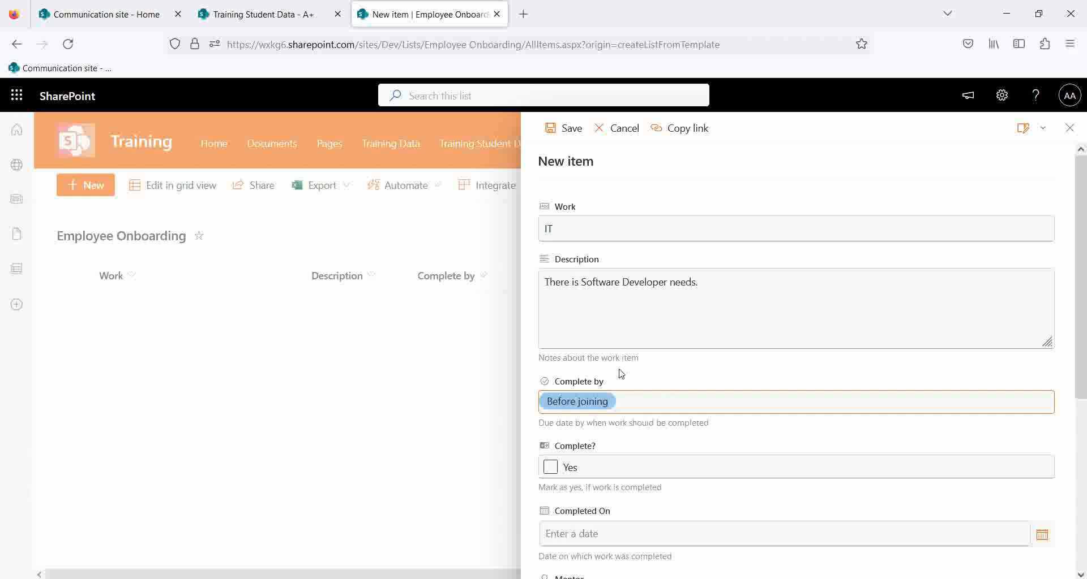
click(648, 403)
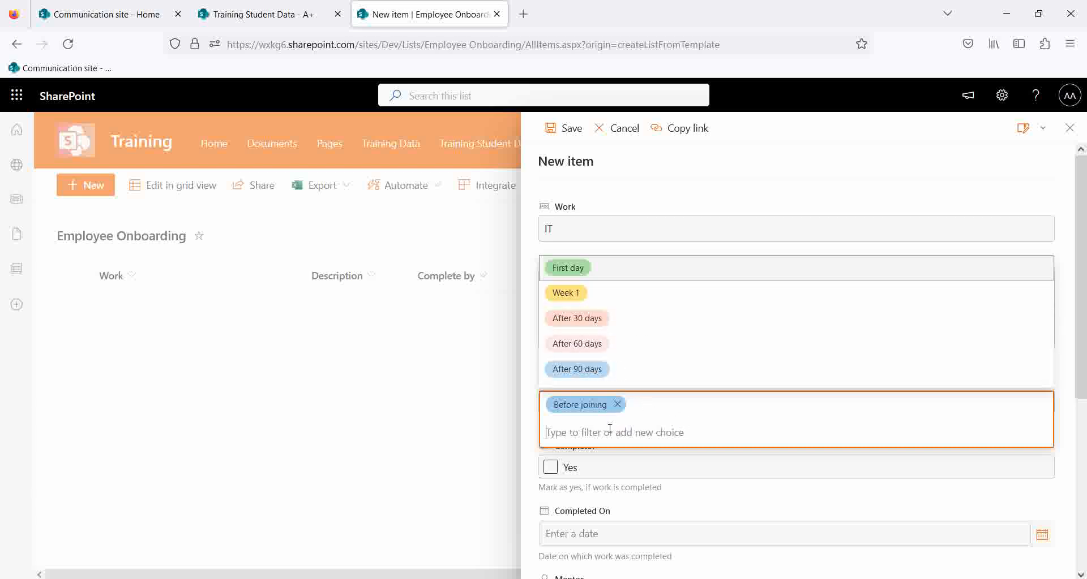
click(588, 317)
click(617, 464)
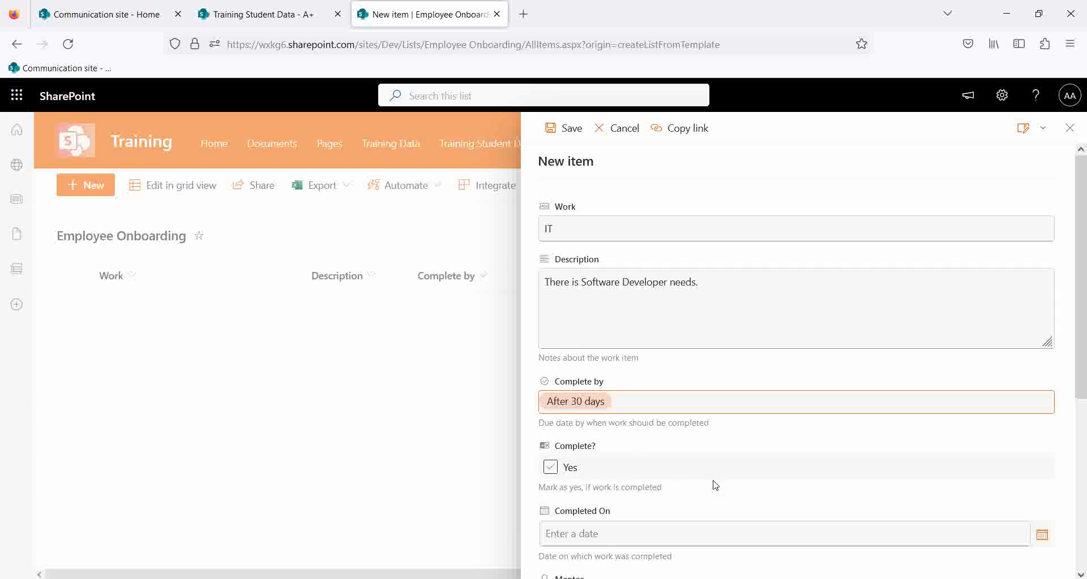
scroll(702, 485, down, 5)
scroll(594, 294, up, 5)
click(597, 472)
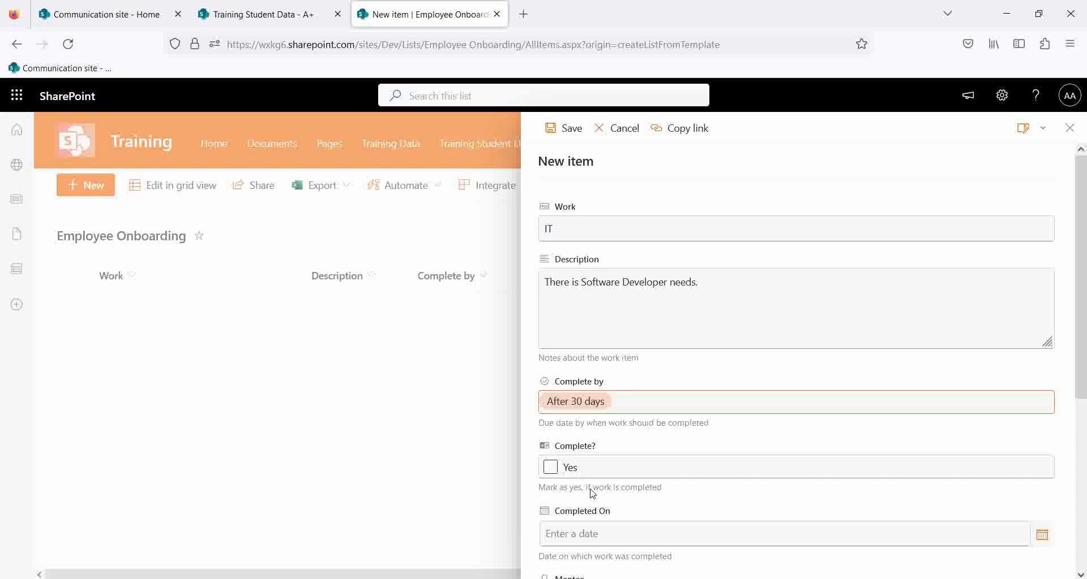
Set the item's Completed On date to 11/30/2023 and choose the Marketing Assistant found with "al" as Mentor.
scroll(663, 521, down, 5)
click(609, 251)
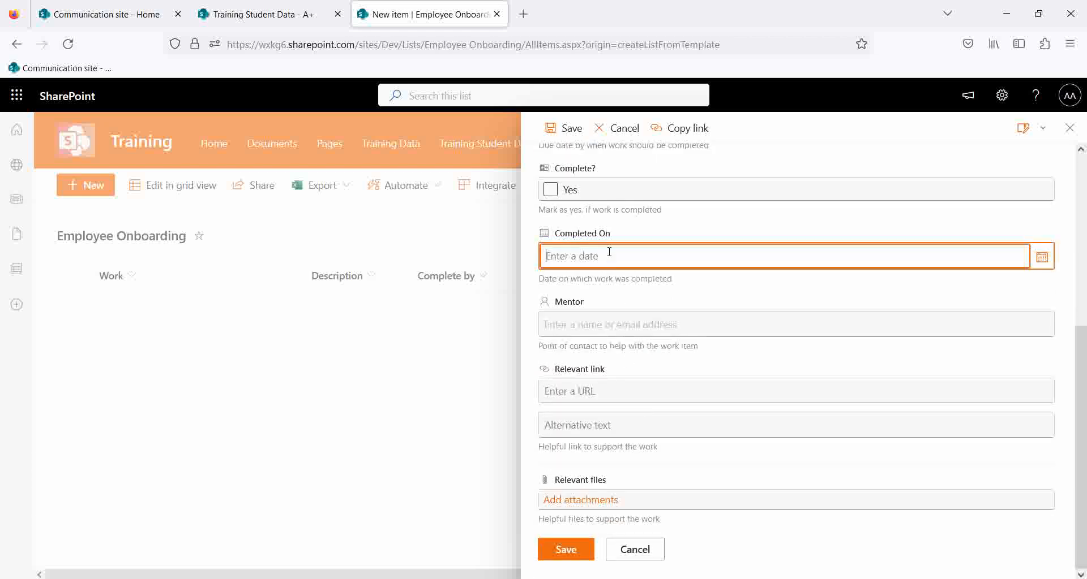
click(1041, 257)
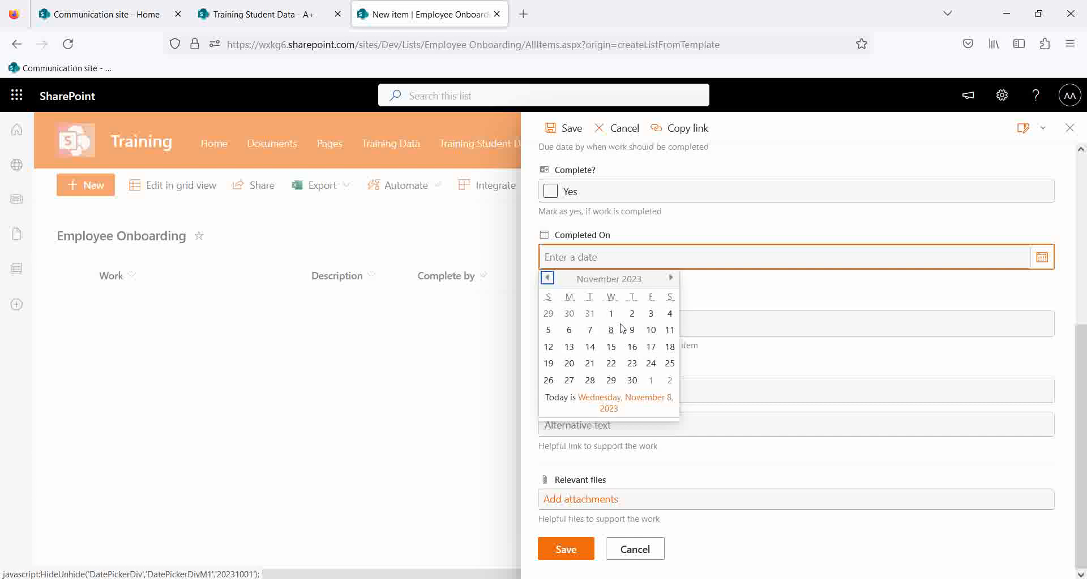
click(639, 383)
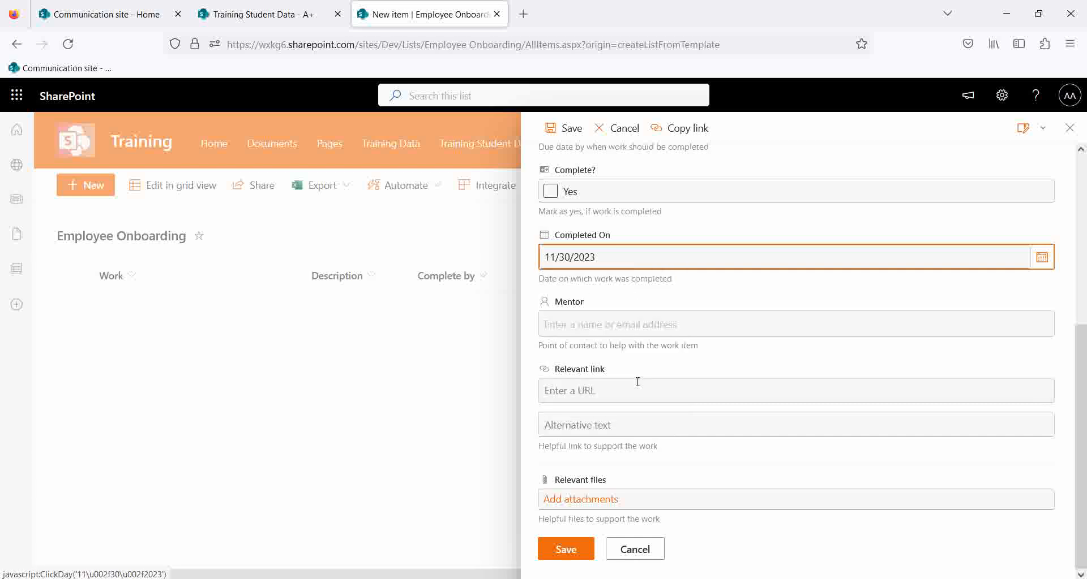
click(605, 322)
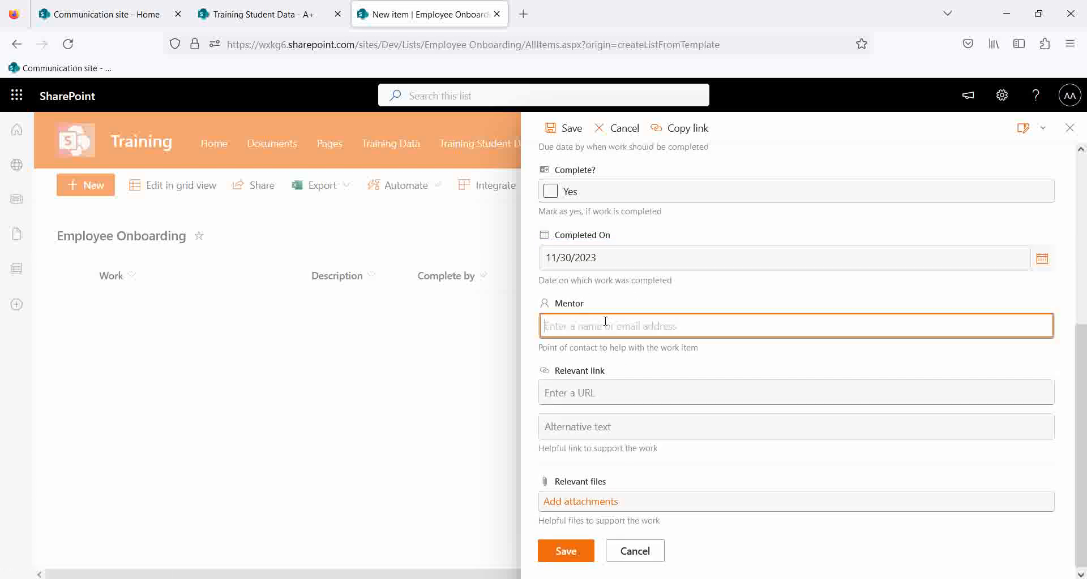
text(al)
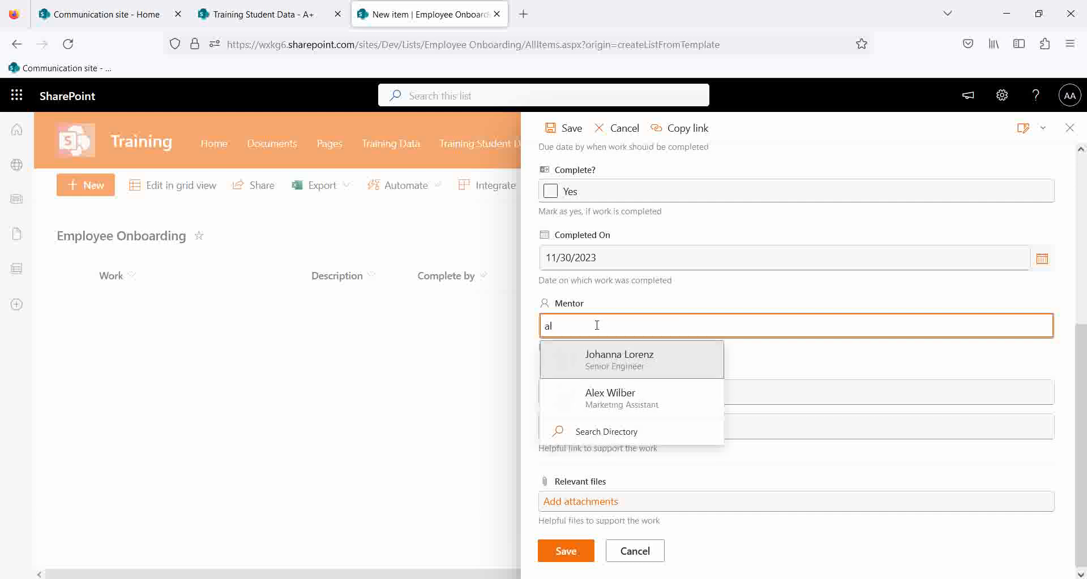
click(608, 396)
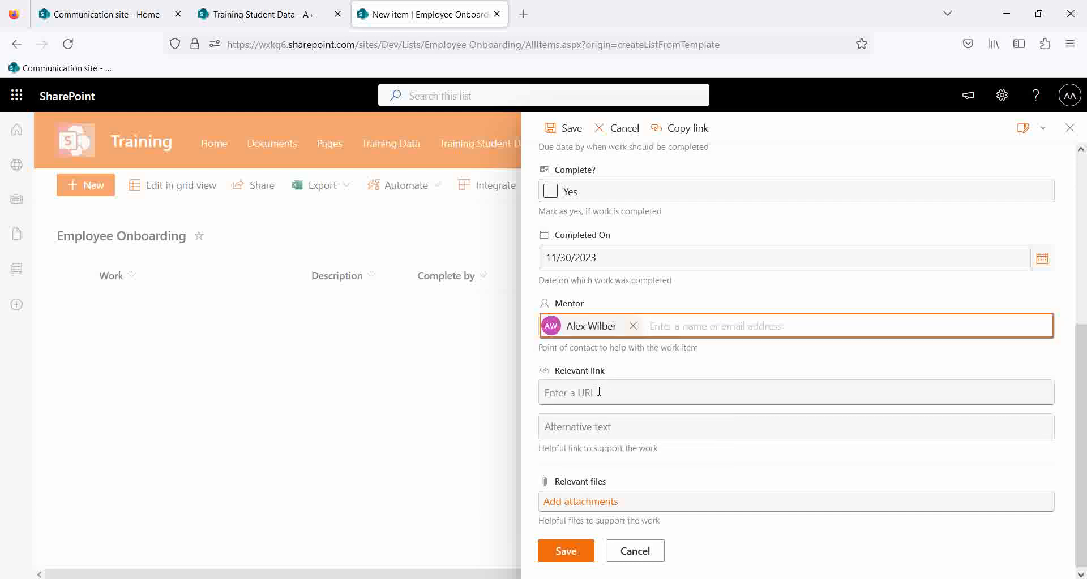
click(599, 392)
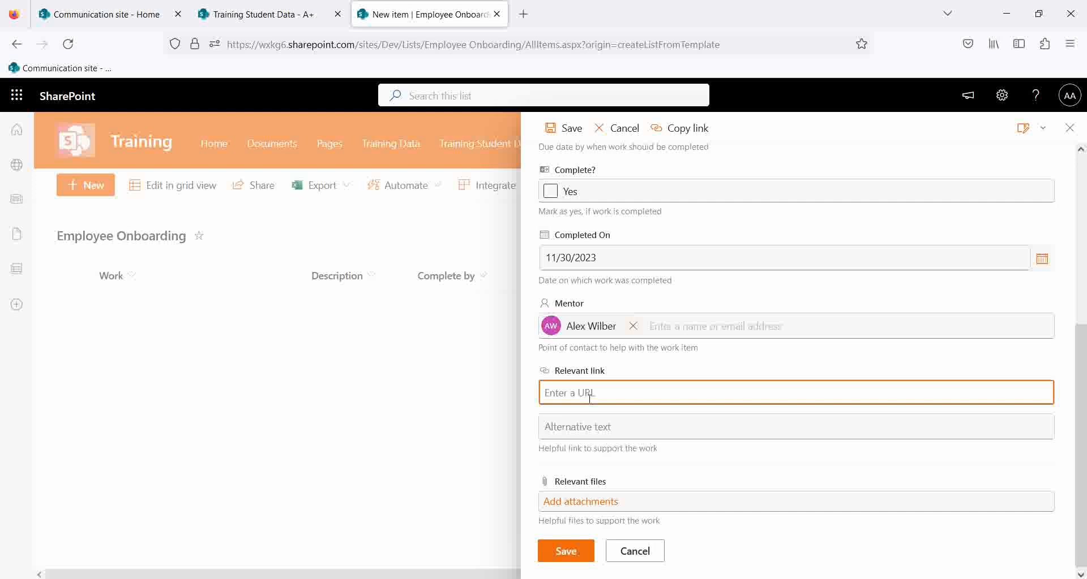
text(tesr)
key(BackSpace)
key(BackSpace)
text(T)
drag(400, 46, 227, 45)
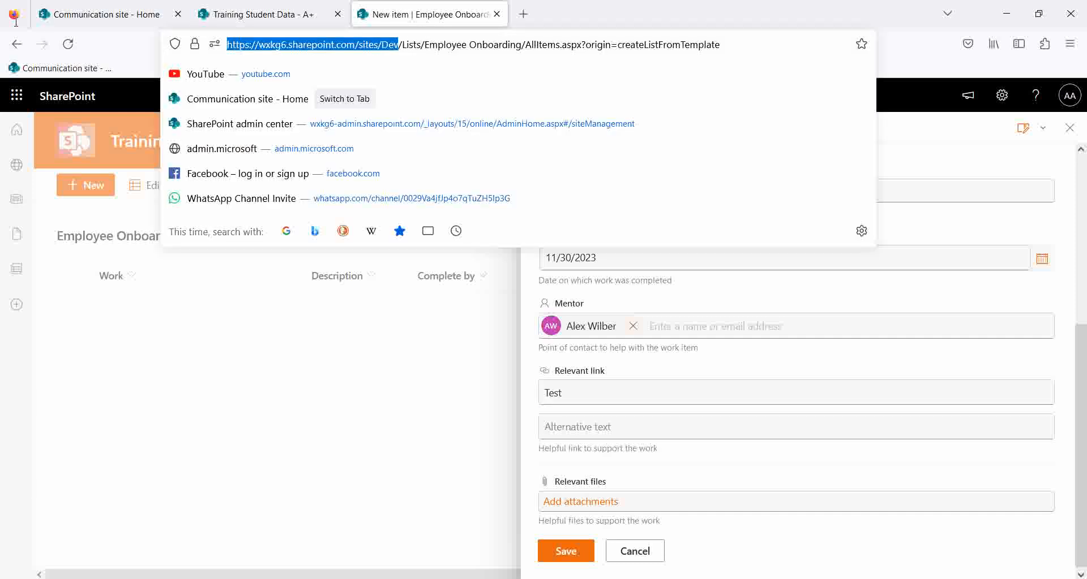
key(ctrl+c)
click(601, 427)
key(ctrl+v)
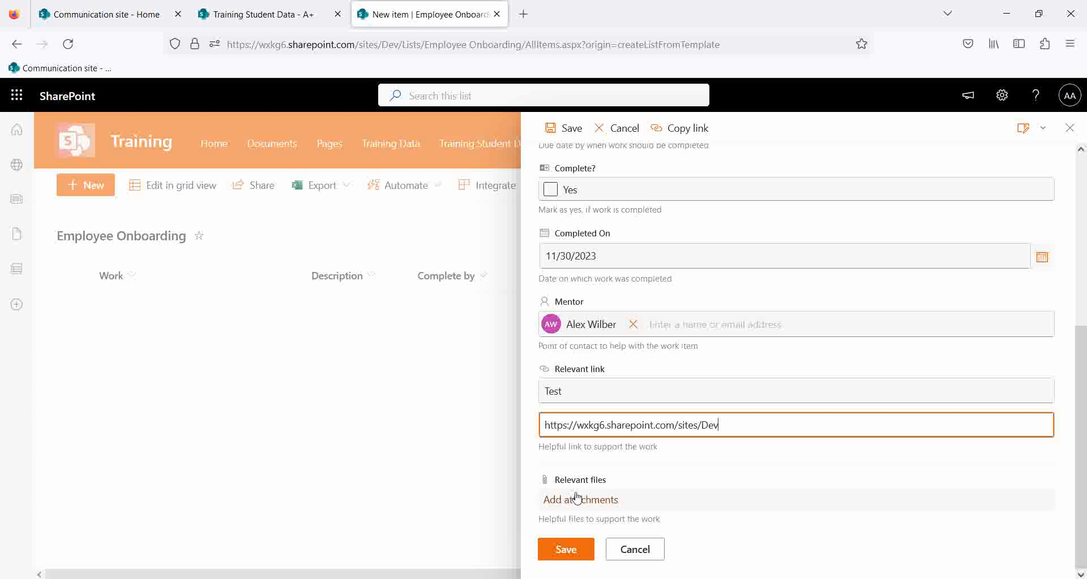
click(572, 552)
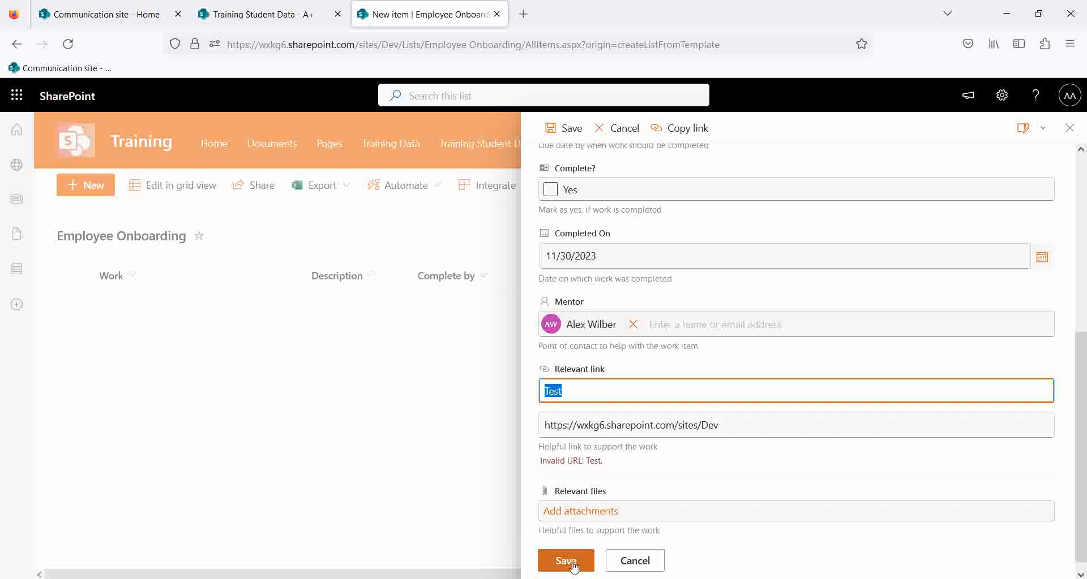
click(572, 563)
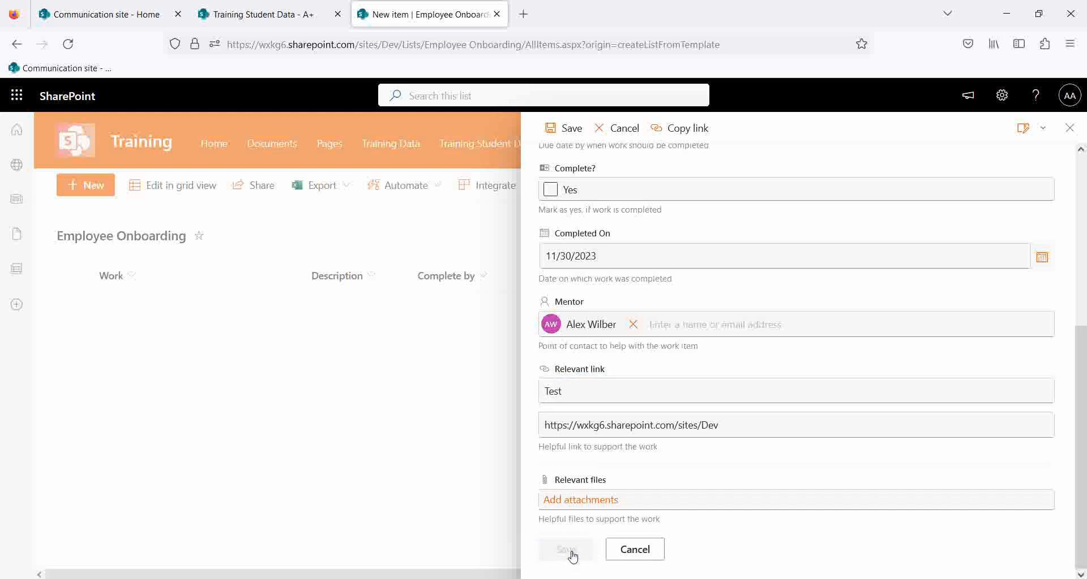
drag(582, 394, 507, 391)
key(ctrl+v)
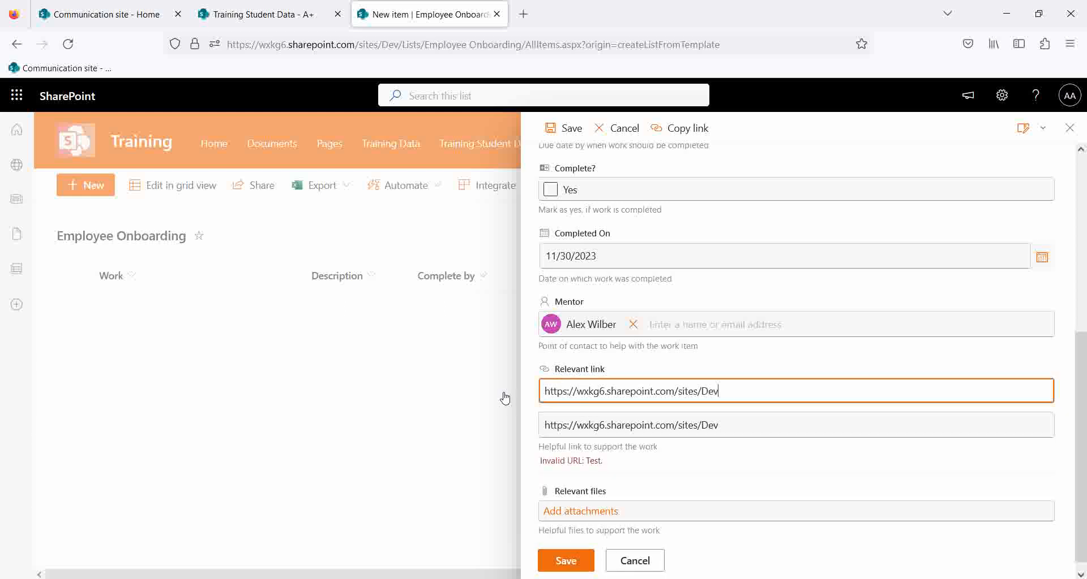
click(576, 562)
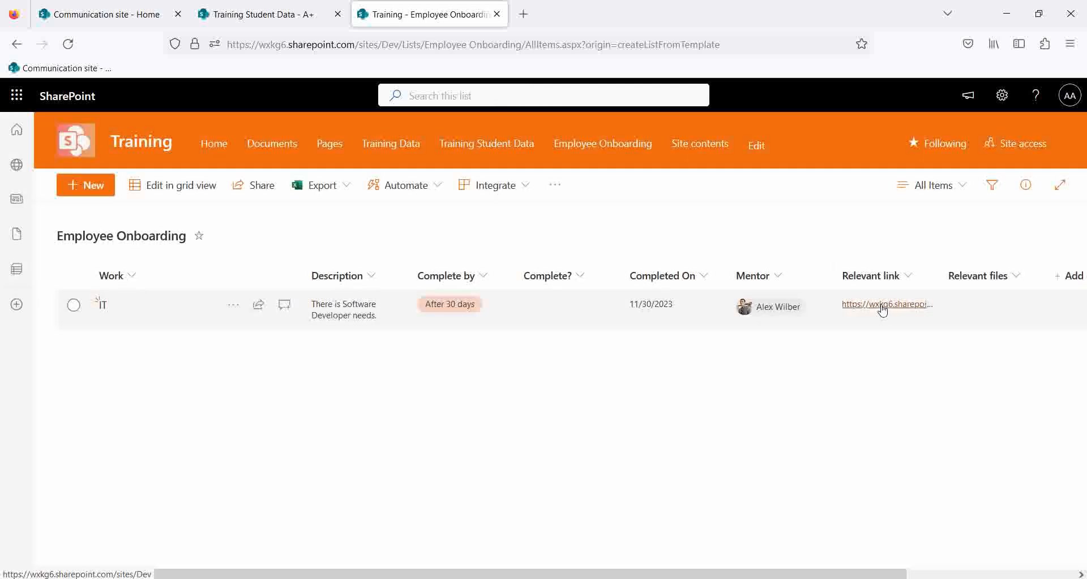
Start a second list item with Work set to HR and the description "Needs to hire Senior HR".
drag(379, 573, 3, 456)
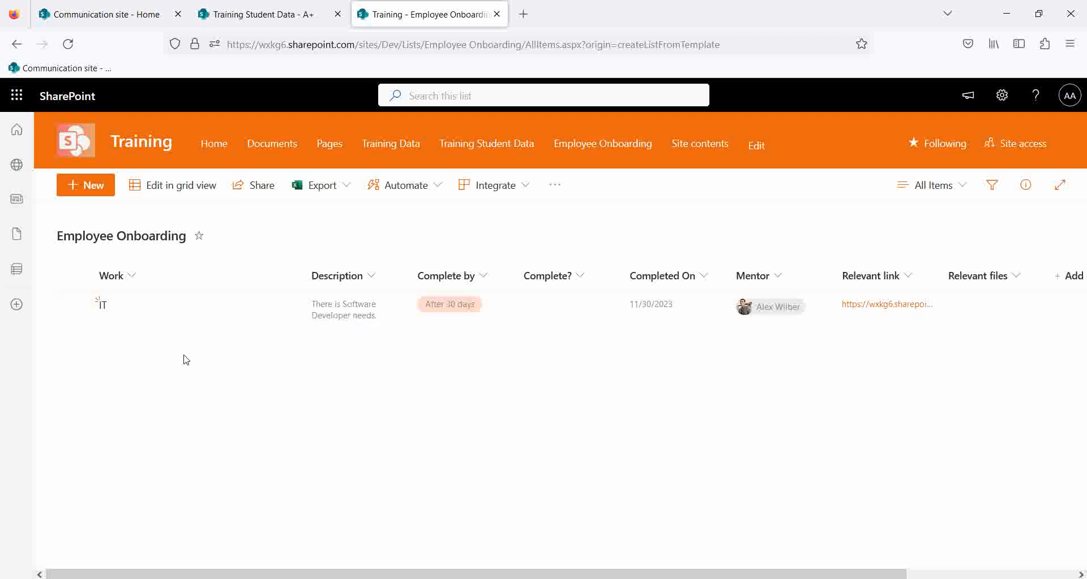
click(92, 186)
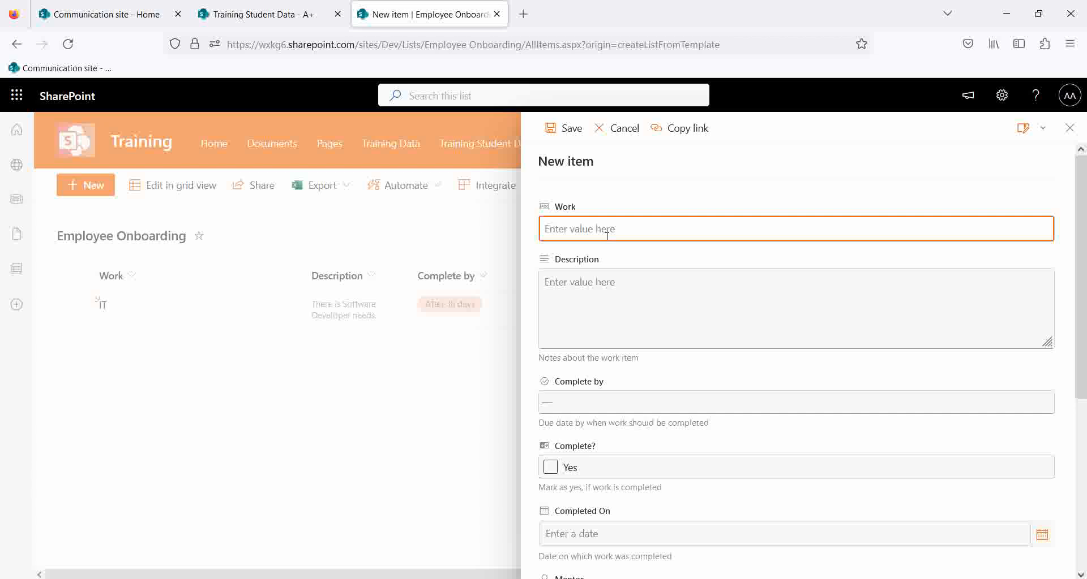
text(HR)
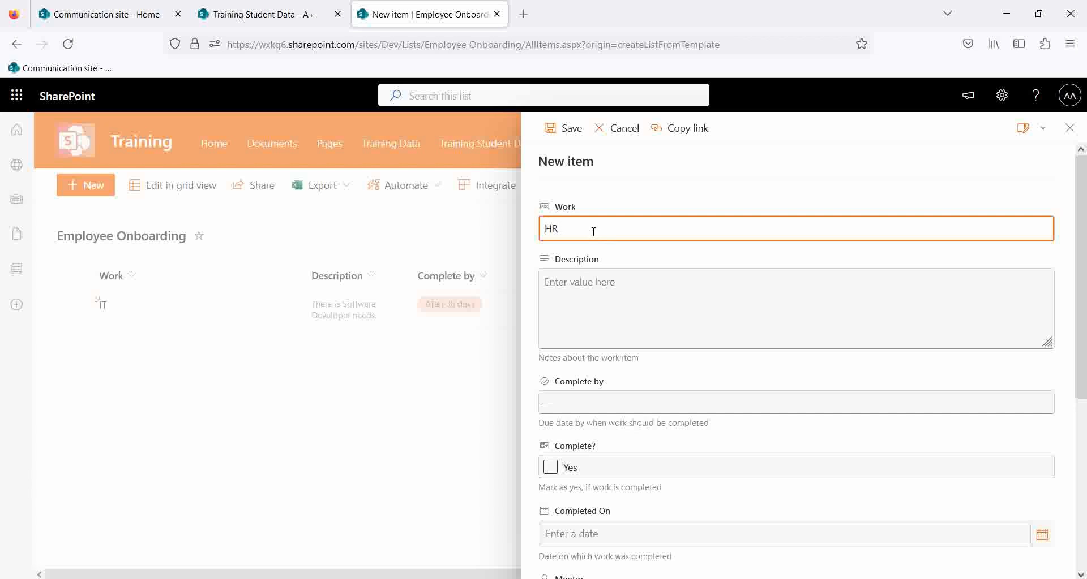
click(602, 305)
text(Needs to hire HR)
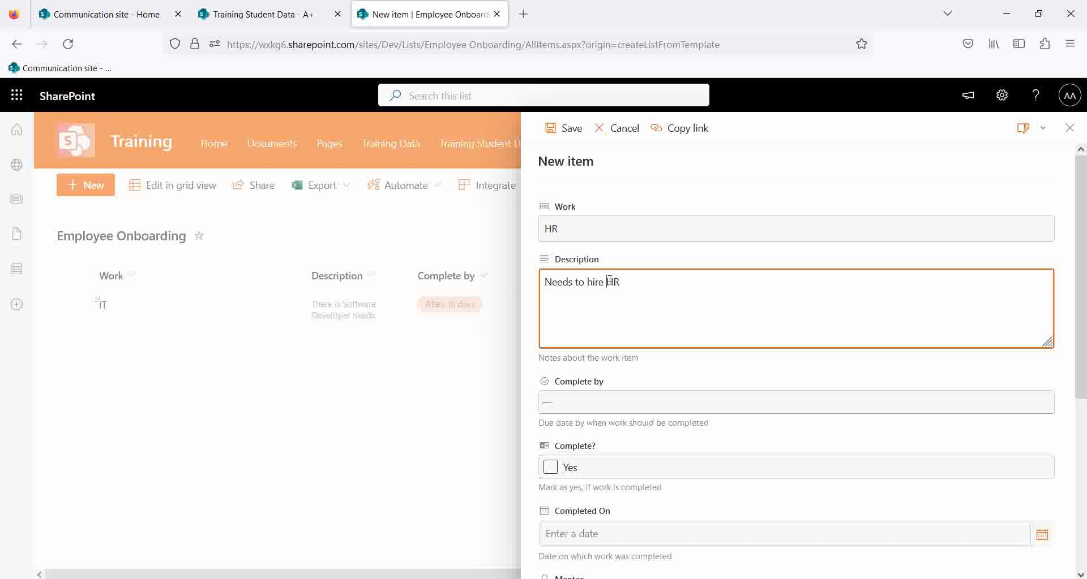
text(Senior)
Set the HR item's Complete by choice to After 60 days and mark it as complete.
click(611, 401)
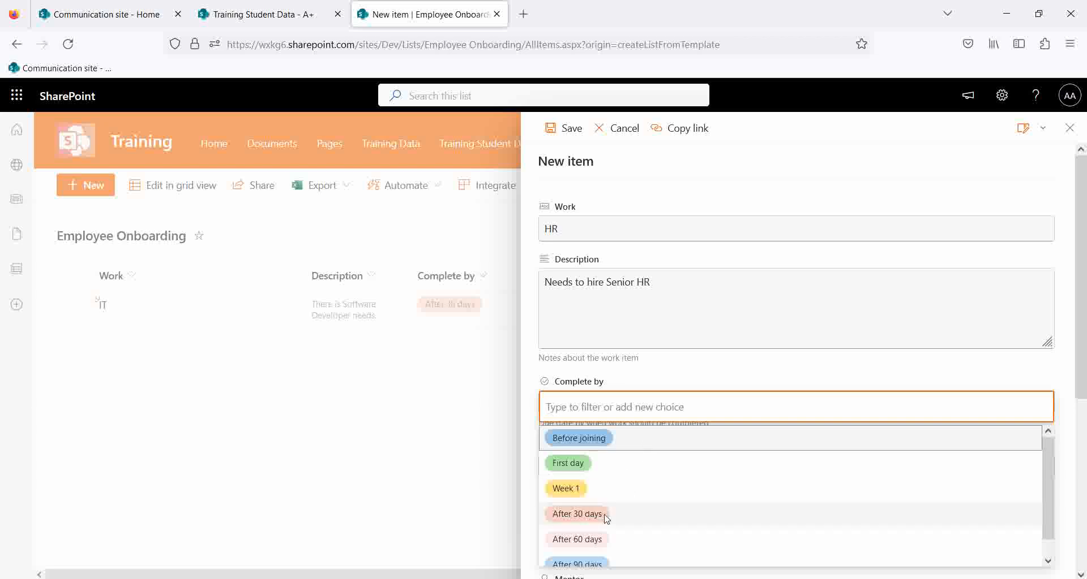
click(592, 538)
click(622, 473)
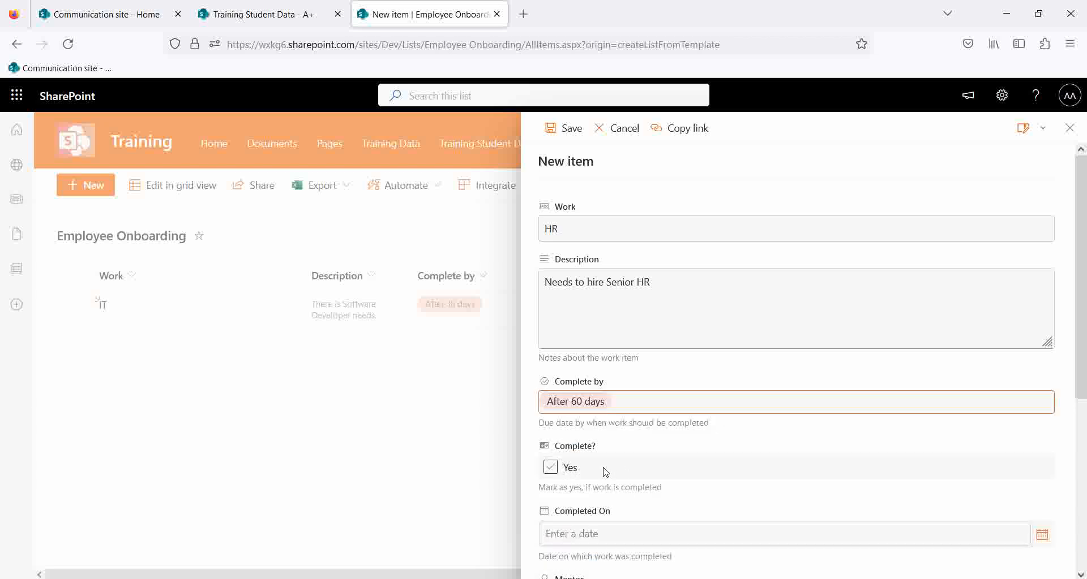
click(550, 469)
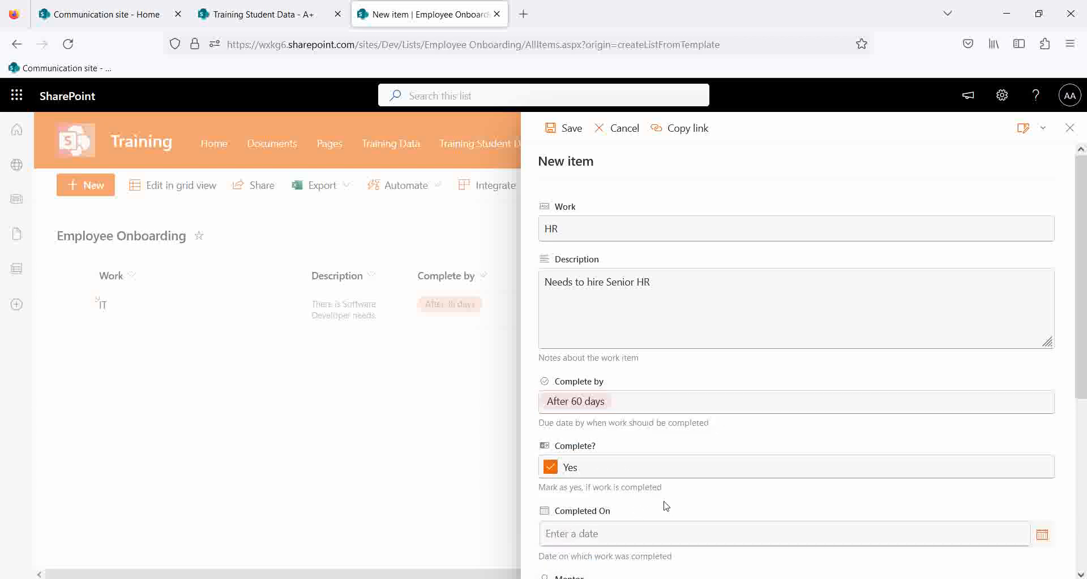
Set the HR item's Completed On date to 11/4/2023, and change it to 11/6/2023.
click(778, 527)
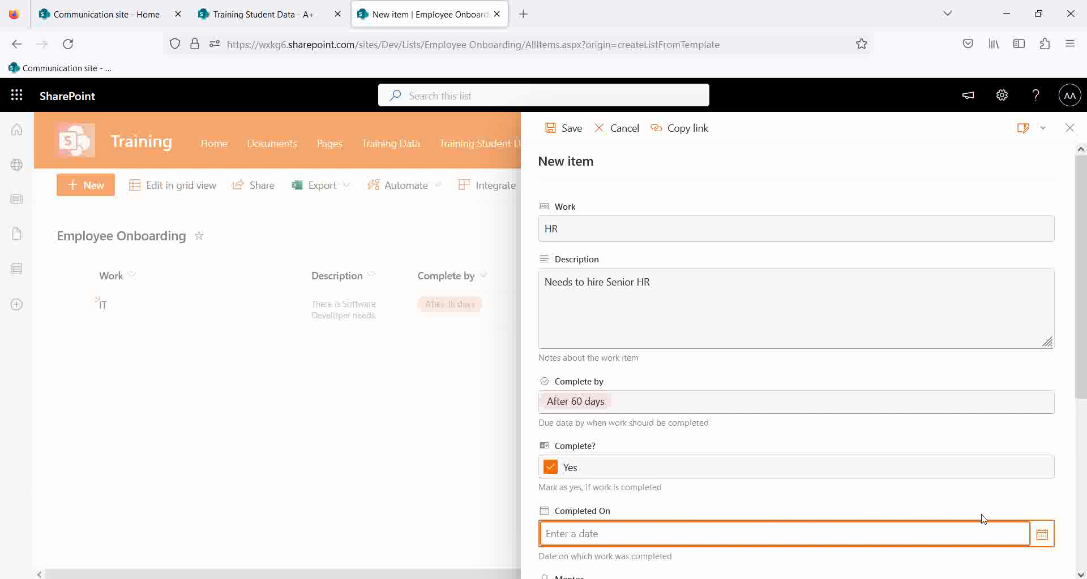
scroll(792, 549, down, 5)
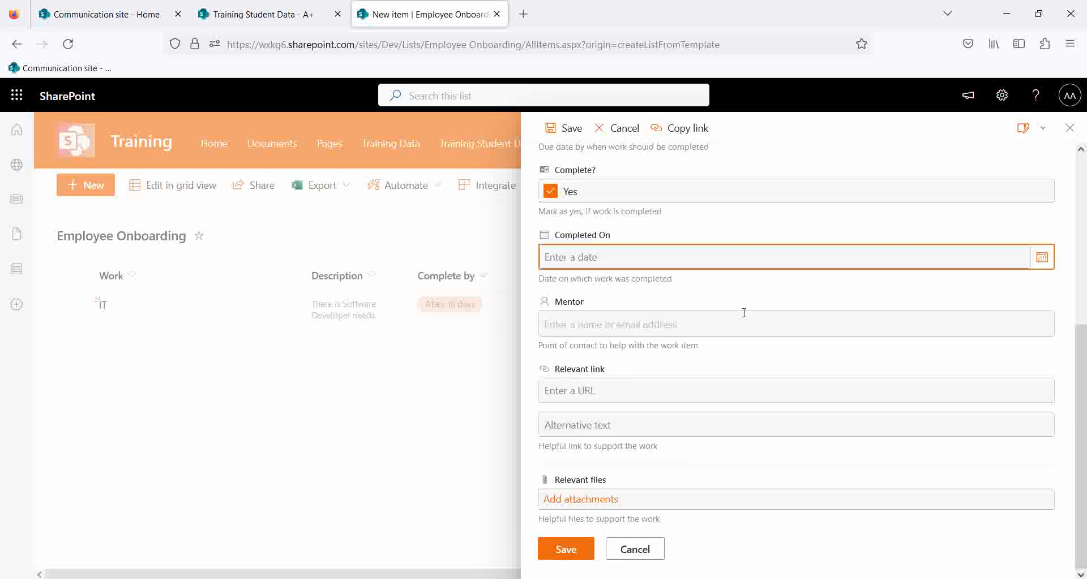
click(1044, 259)
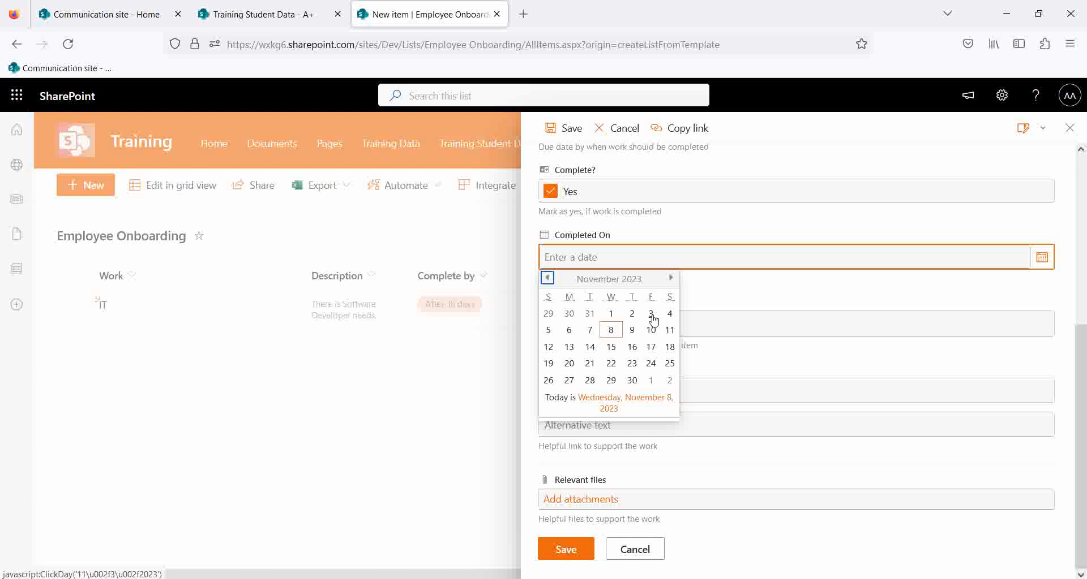
click(670, 316)
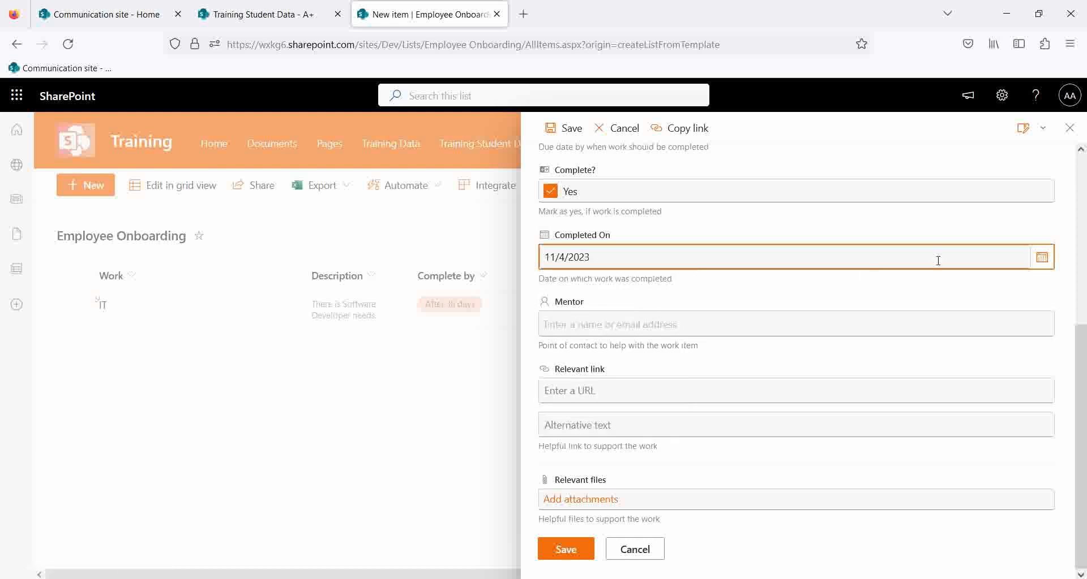
click(1043, 260)
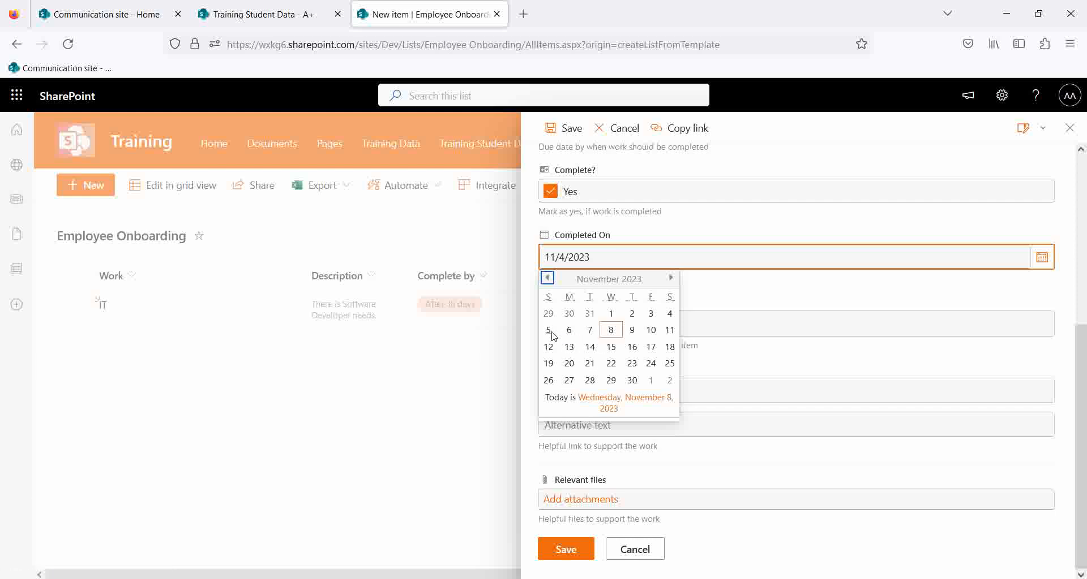
click(569, 331)
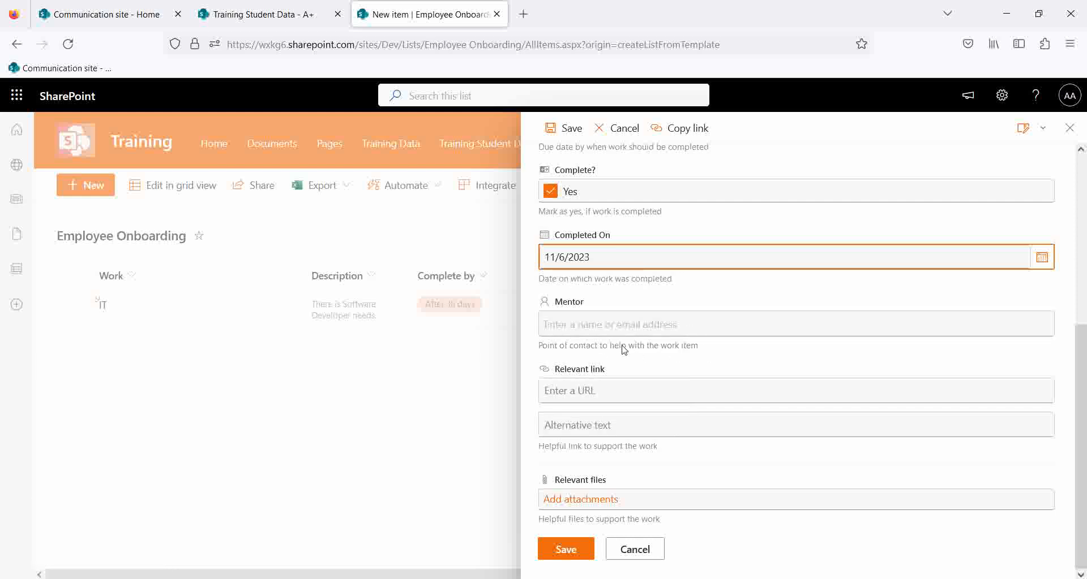
Look up "ad" for the HR item's Mentor and assign the Admin account.
click(582, 317)
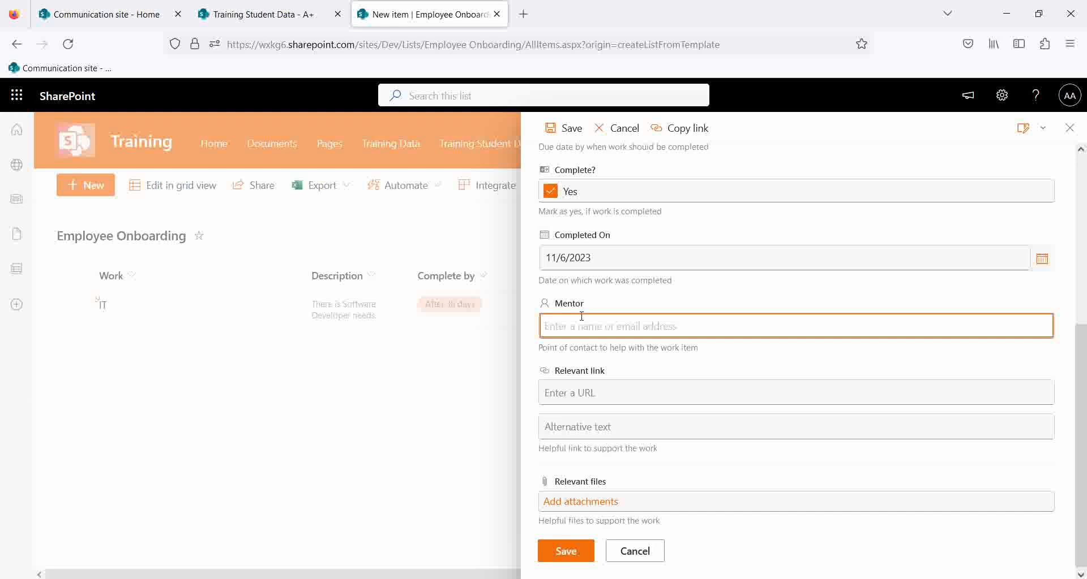
text(ad)
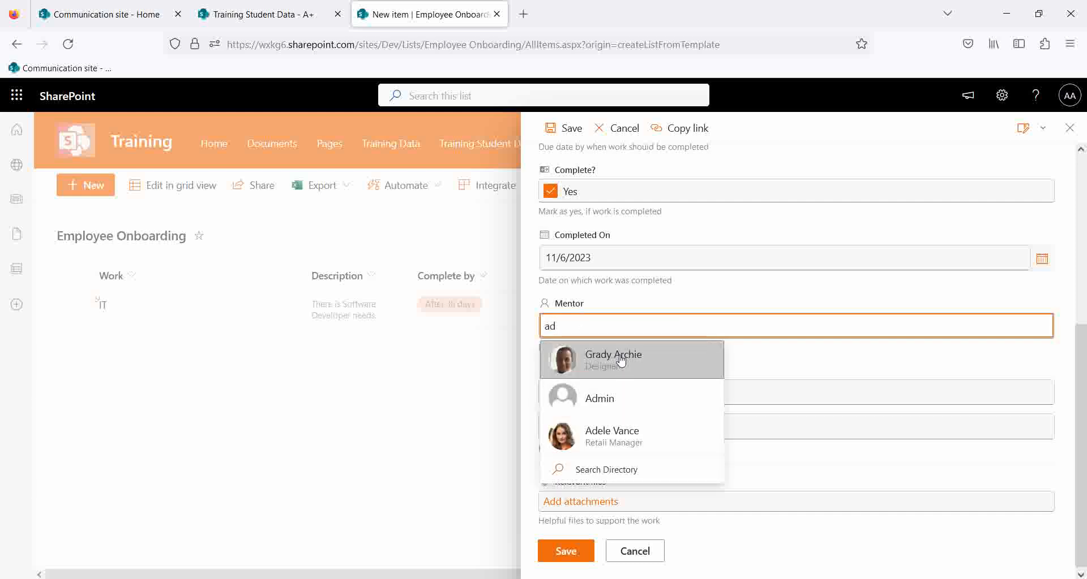
click(620, 401)
click(605, 395)
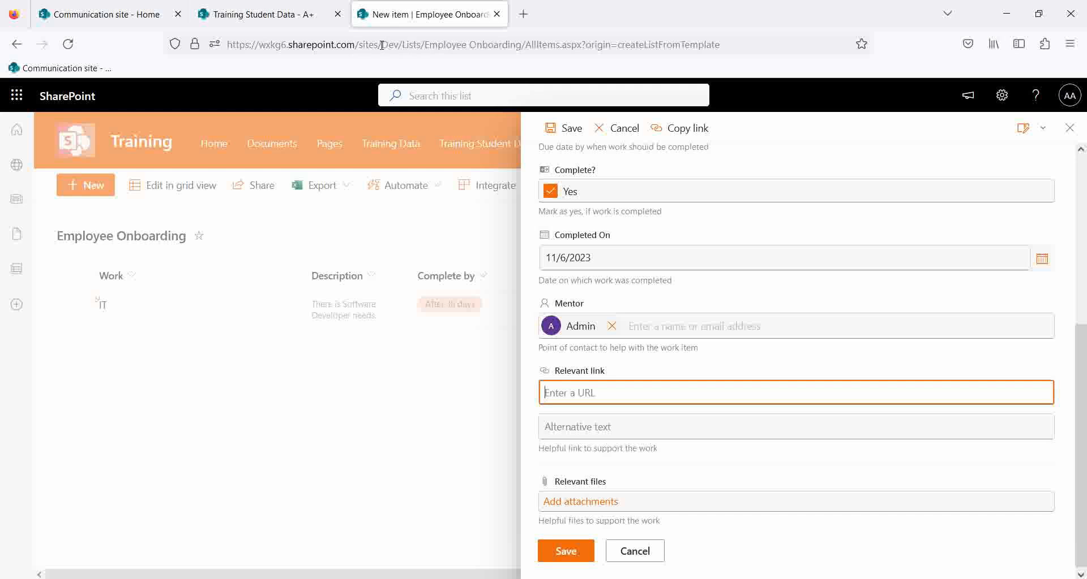
drag(396, 45, 182, 29)
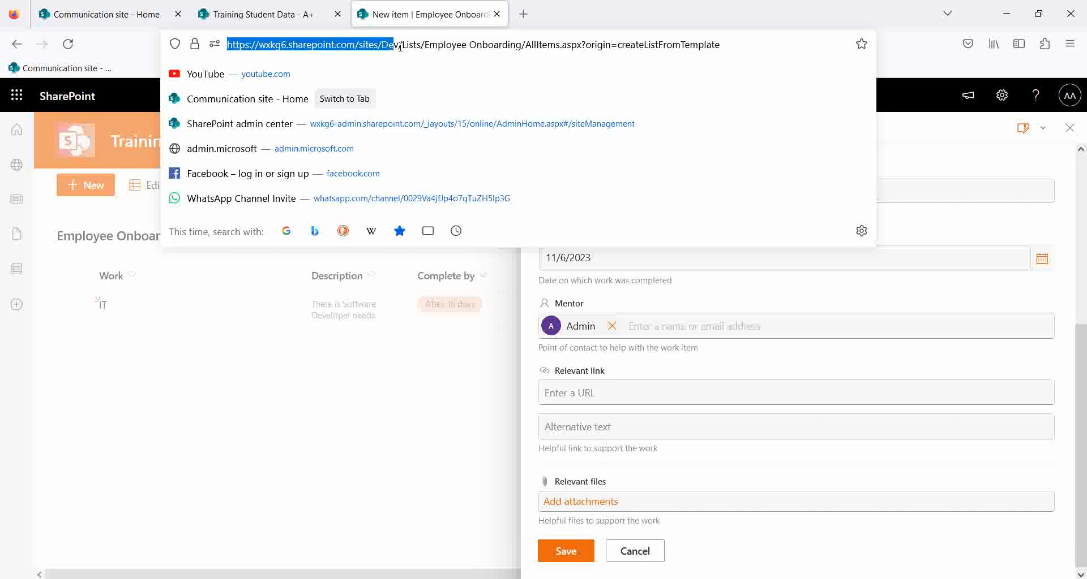
drag(400, 46, 400, 45)
key(ctrl+c)
click(638, 393)
key(ctrl+v)
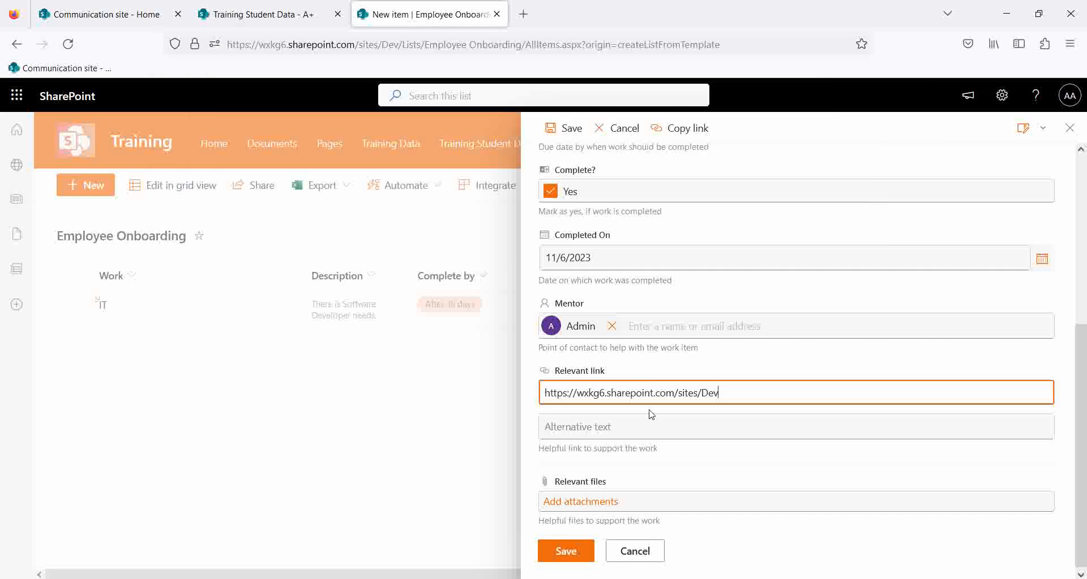
click(643, 427)
key(ctrl+v)
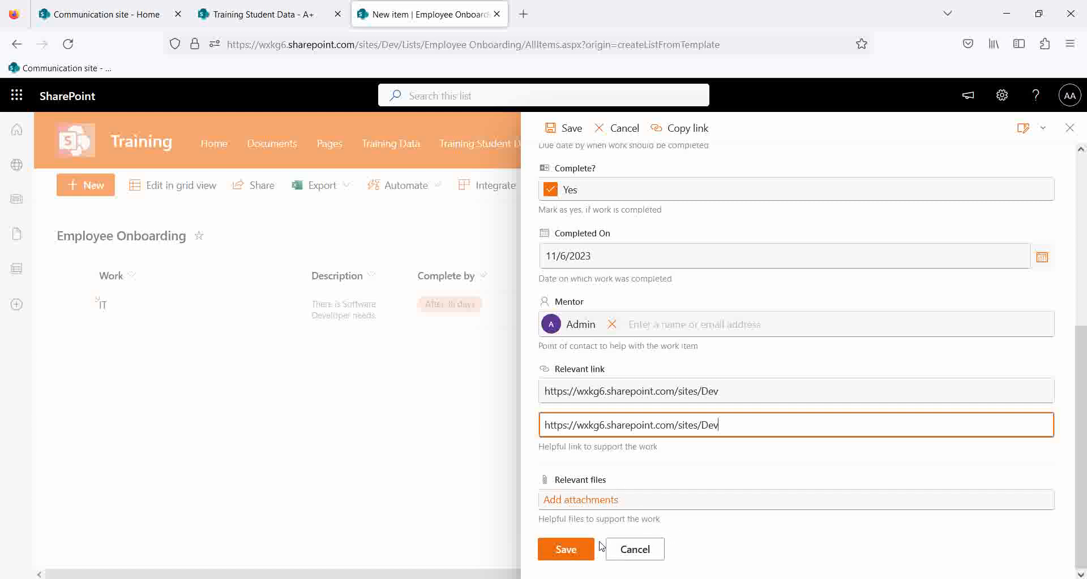
click(573, 558)
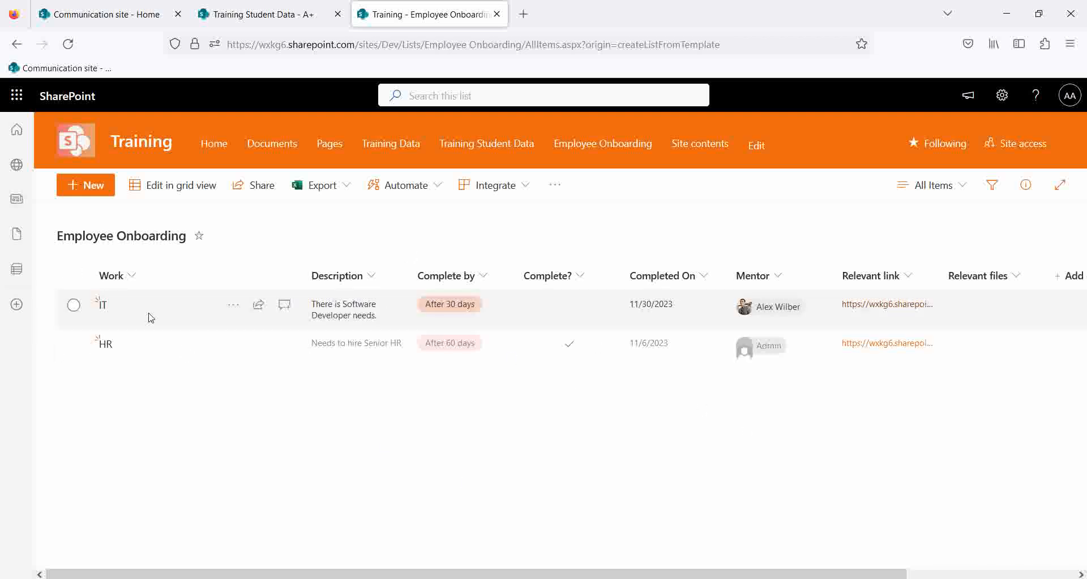
Select all items in the Employee Onboarding list, and clear the selection.
click(74, 276)
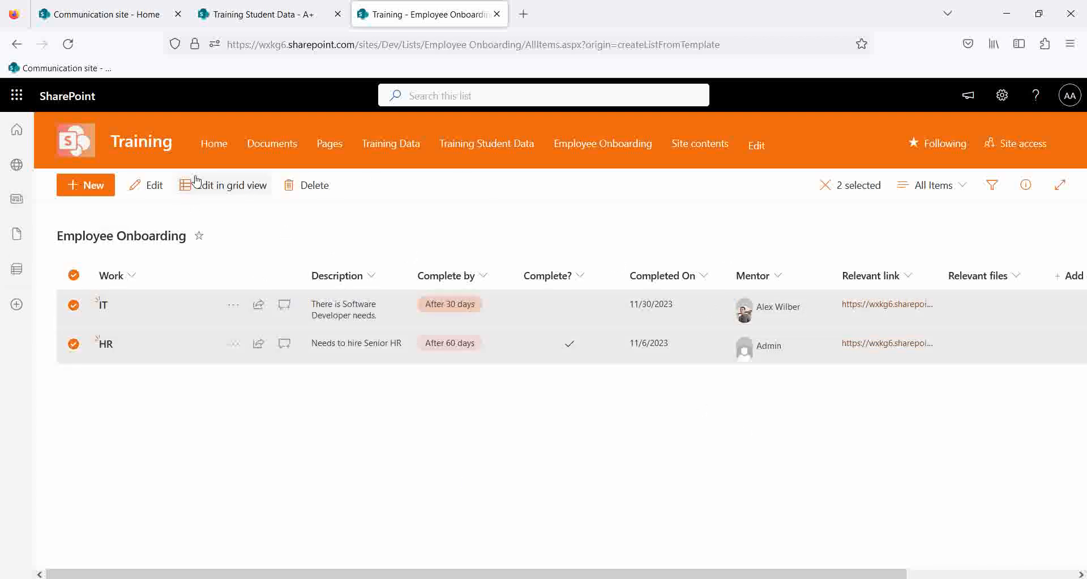
click(75, 278)
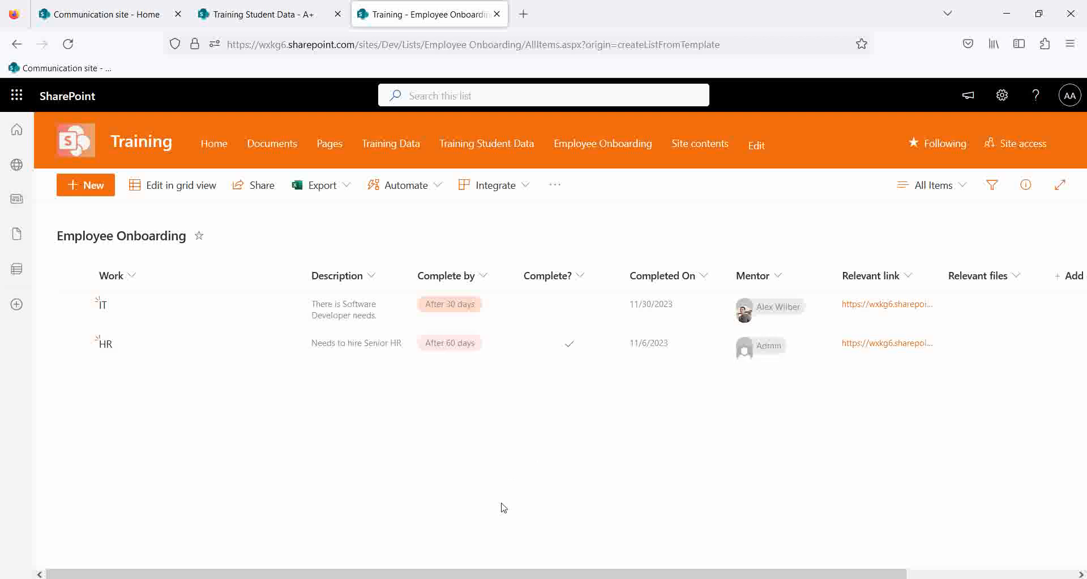
Open a new item form, view its column visibility and form customization options, and close the form without saving.
drag(481, 571, 313, 549)
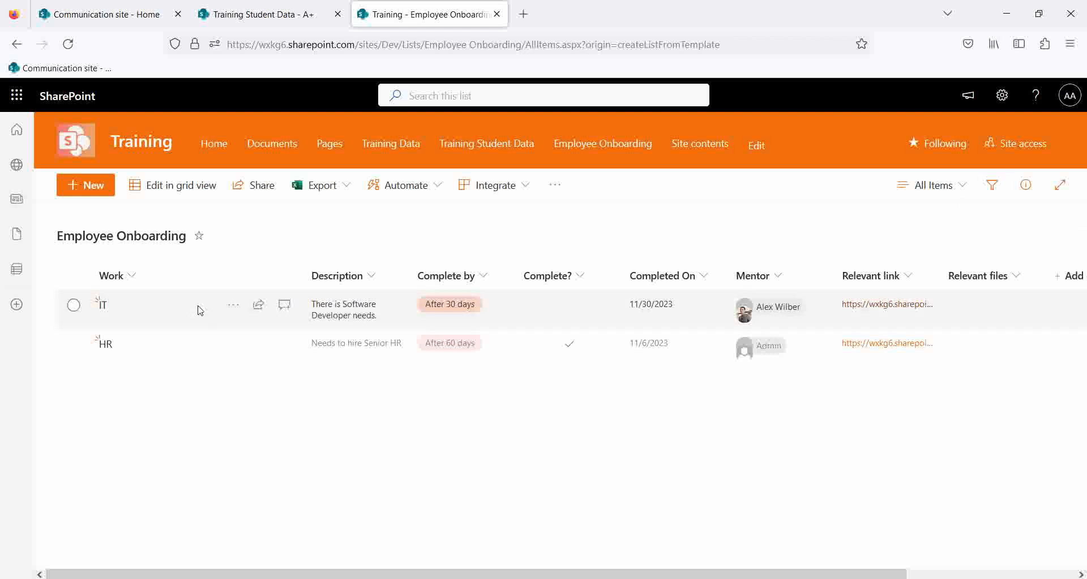
click(89, 187)
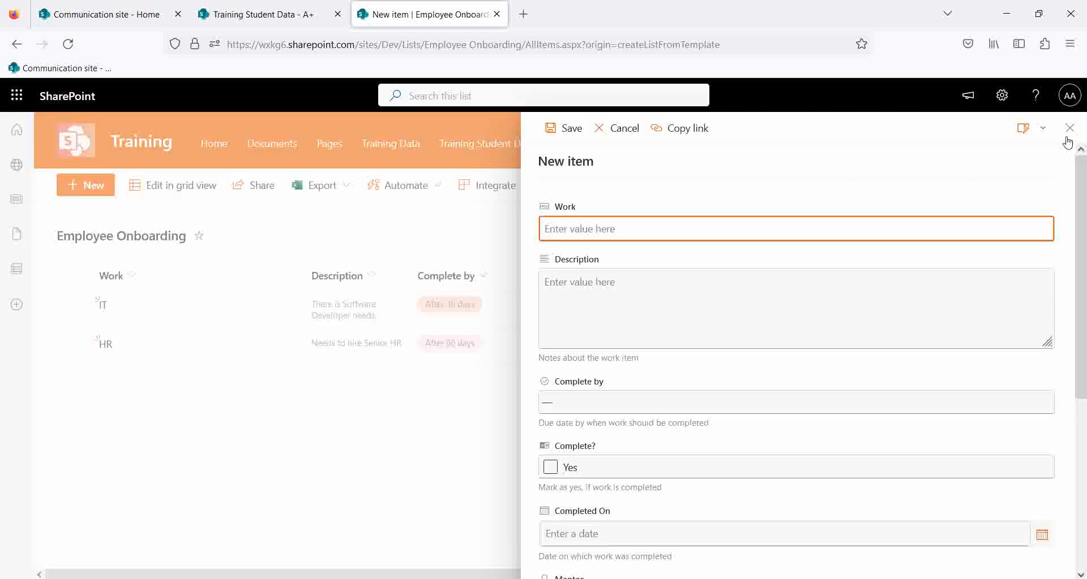
click(1041, 130)
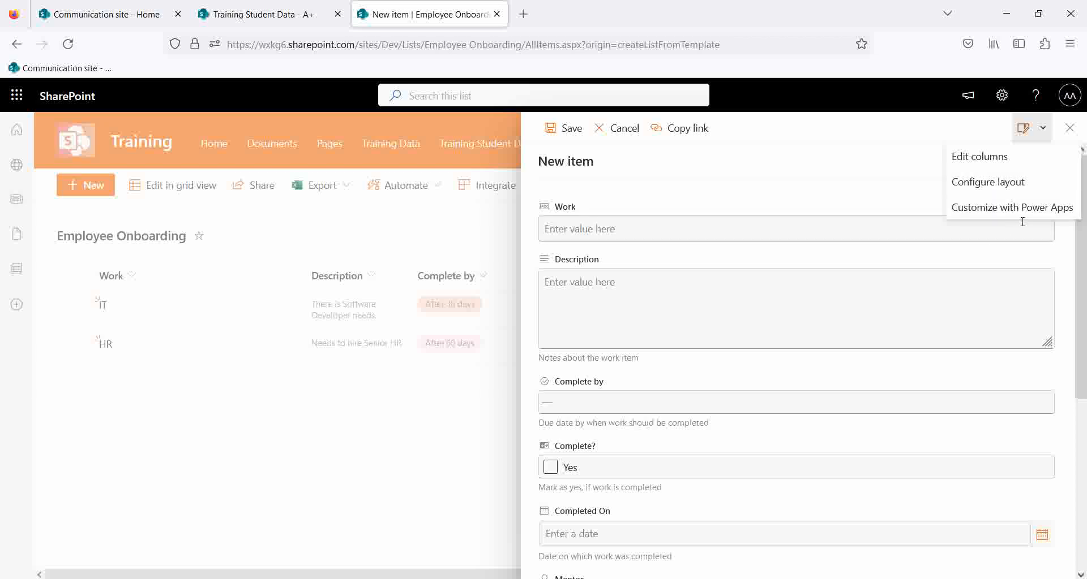
click(996, 162)
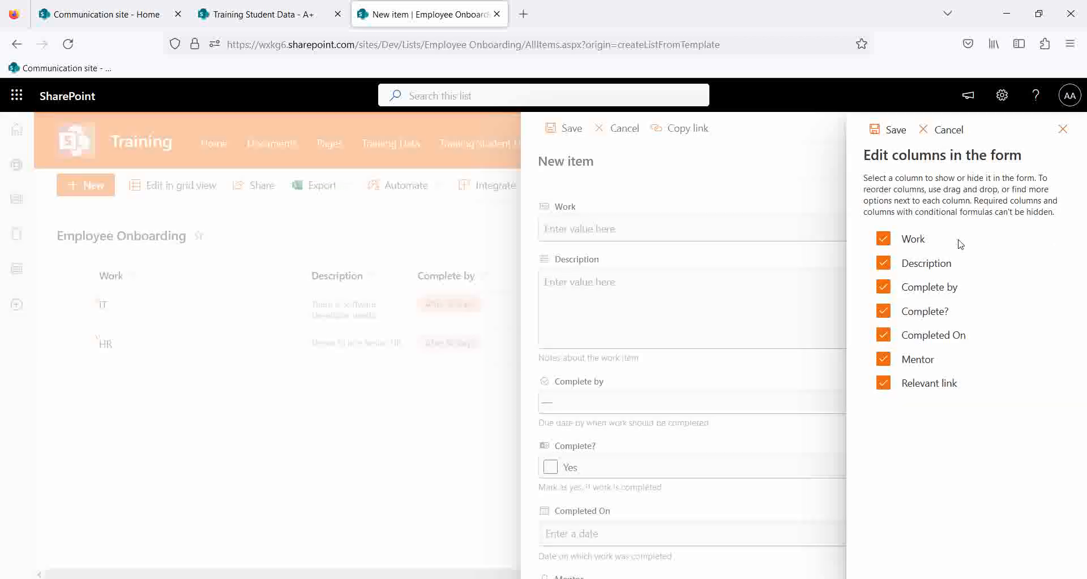
click(1062, 129)
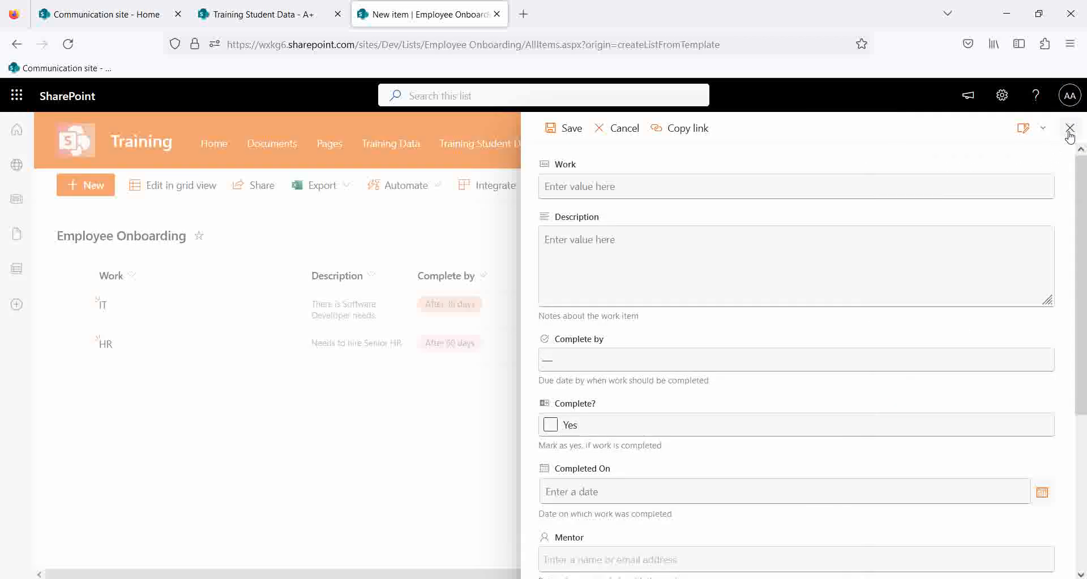
click(1042, 129)
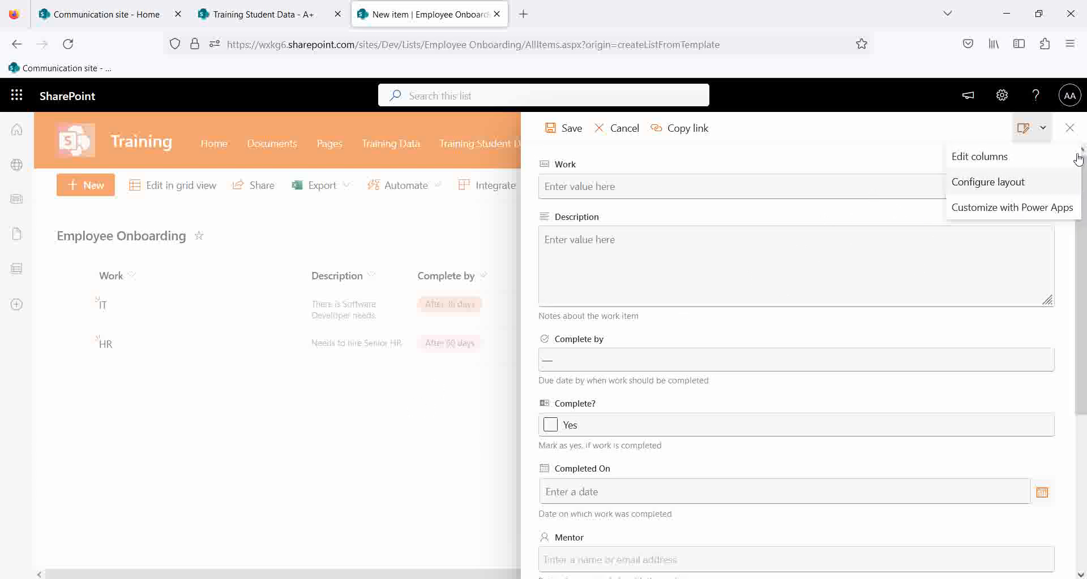
click(1069, 128)
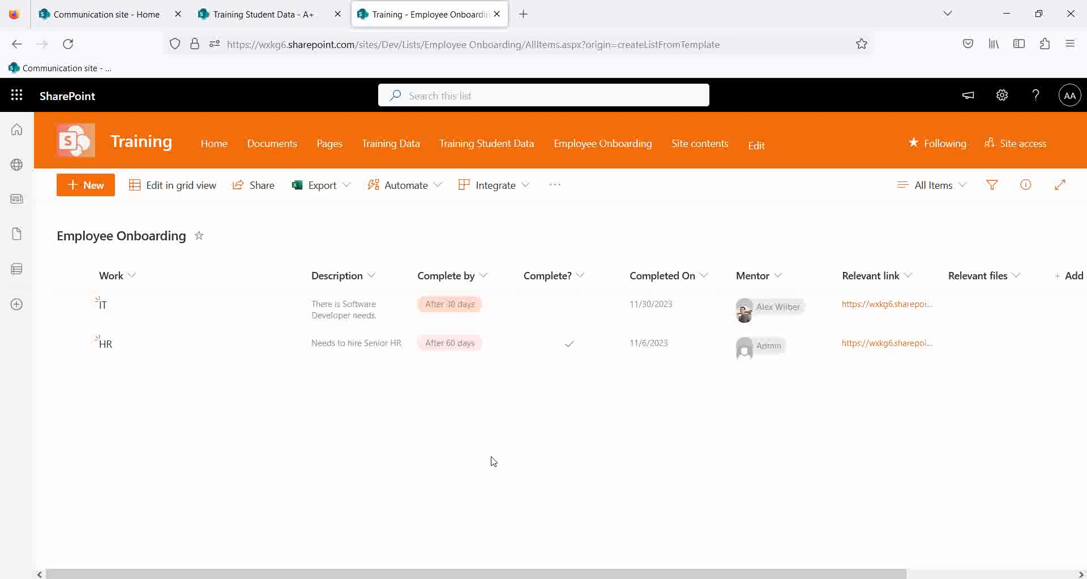
View the Employee Onboarding list grouped by completed by date, and switch it to the Group work by completion status view.
click(962, 186)
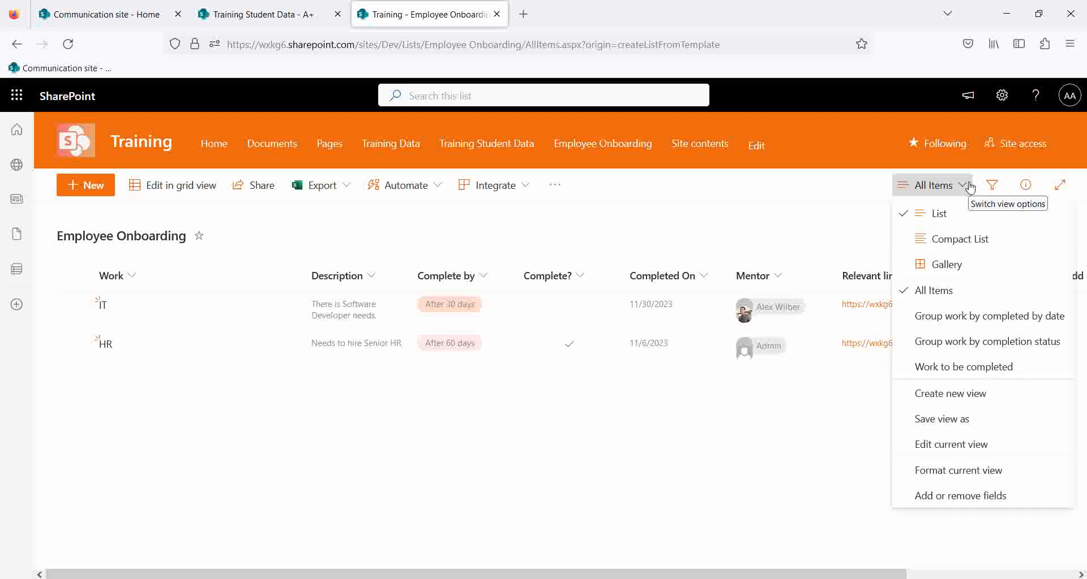
click(940, 315)
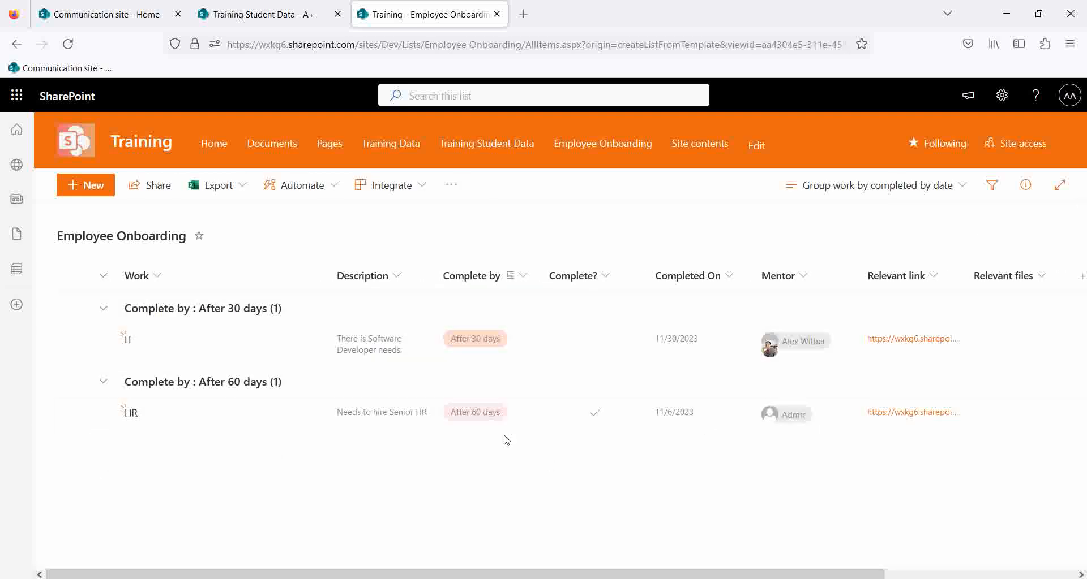
click(962, 185)
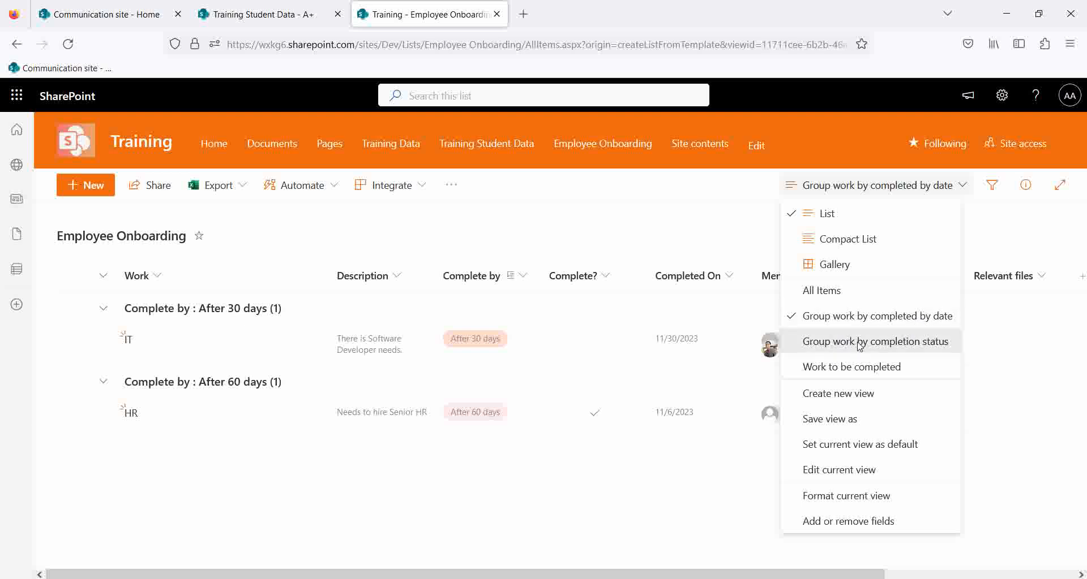
click(859, 343)
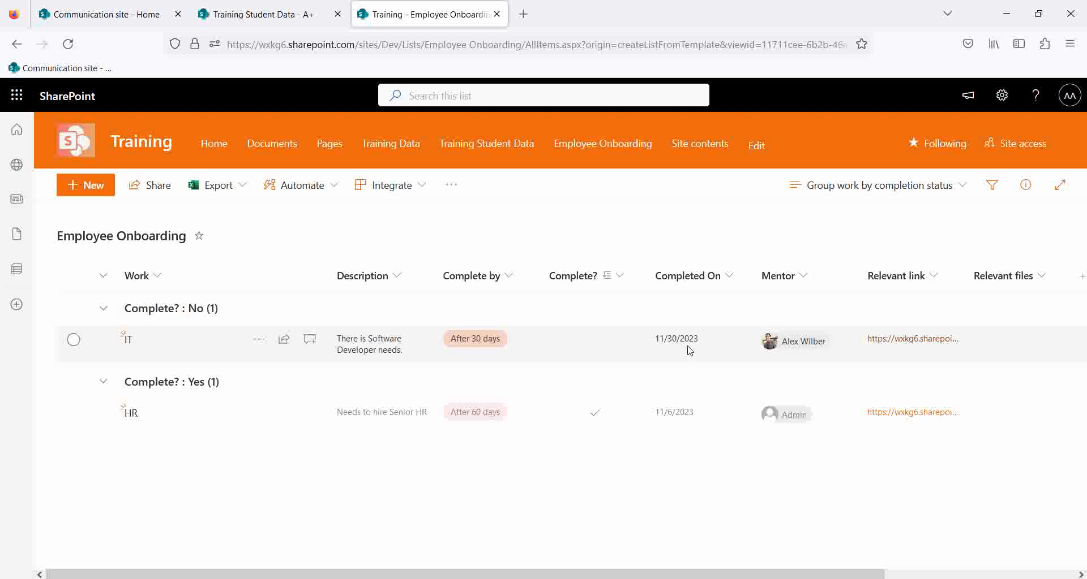
Show the Work to be completed view and remove its Complete? filter.
click(961, 188)
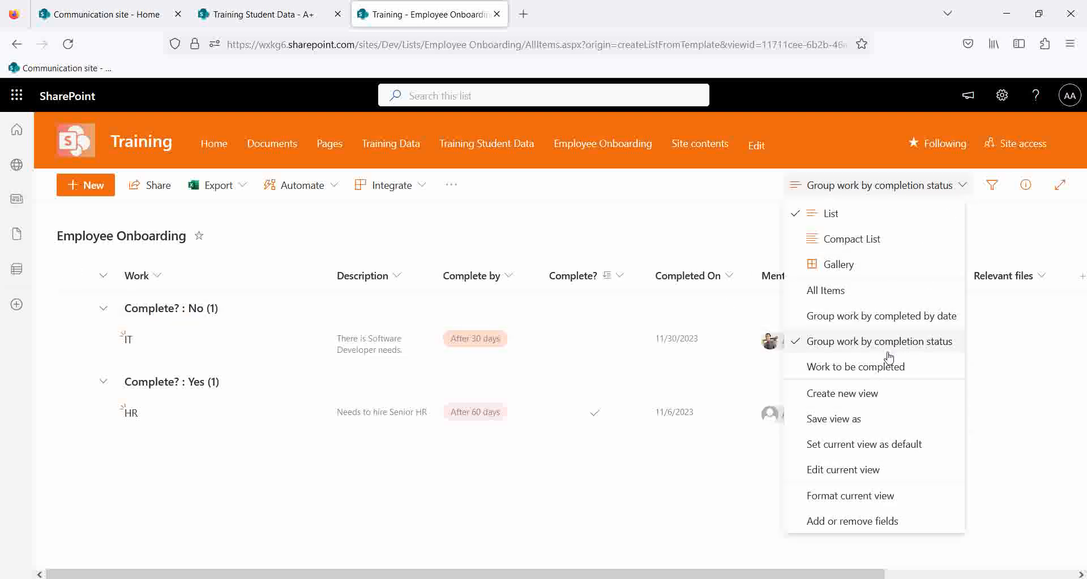
click(861, 371)
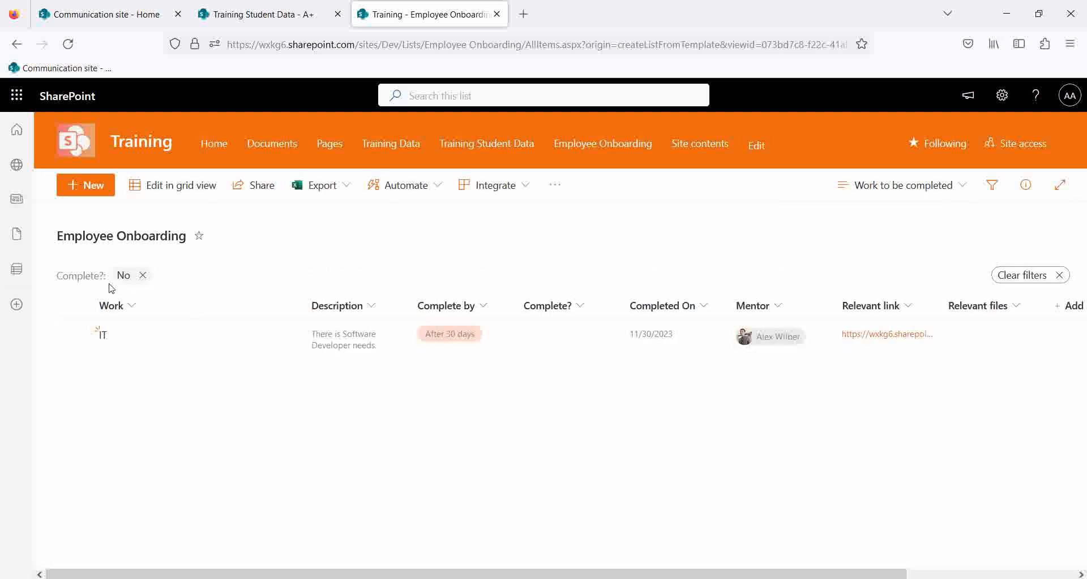
click(143, 276)
Return the Employee Onboarding list to the All Items view.
click(962, 185)
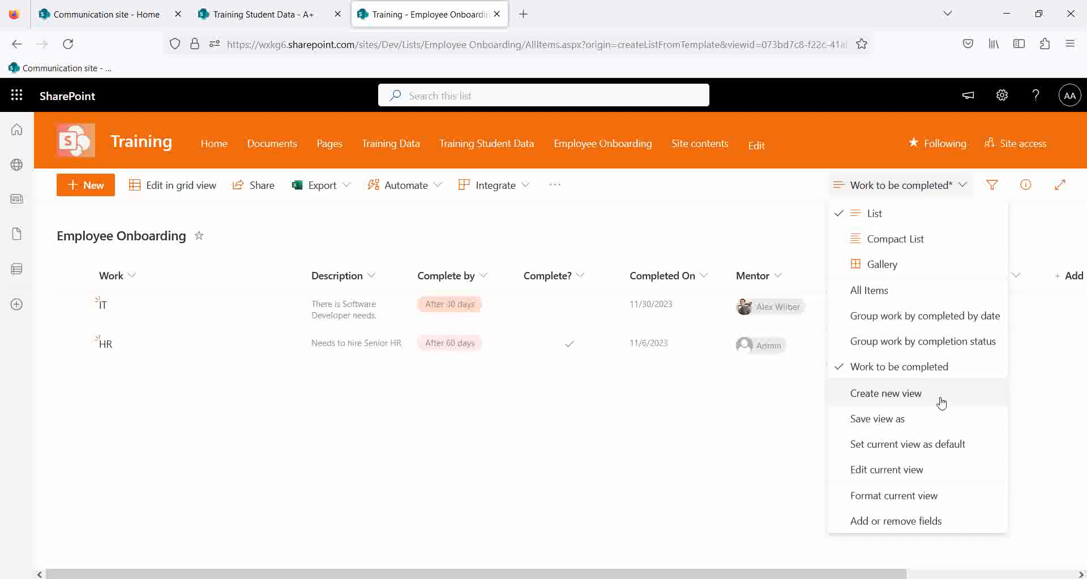
click(781, 451)
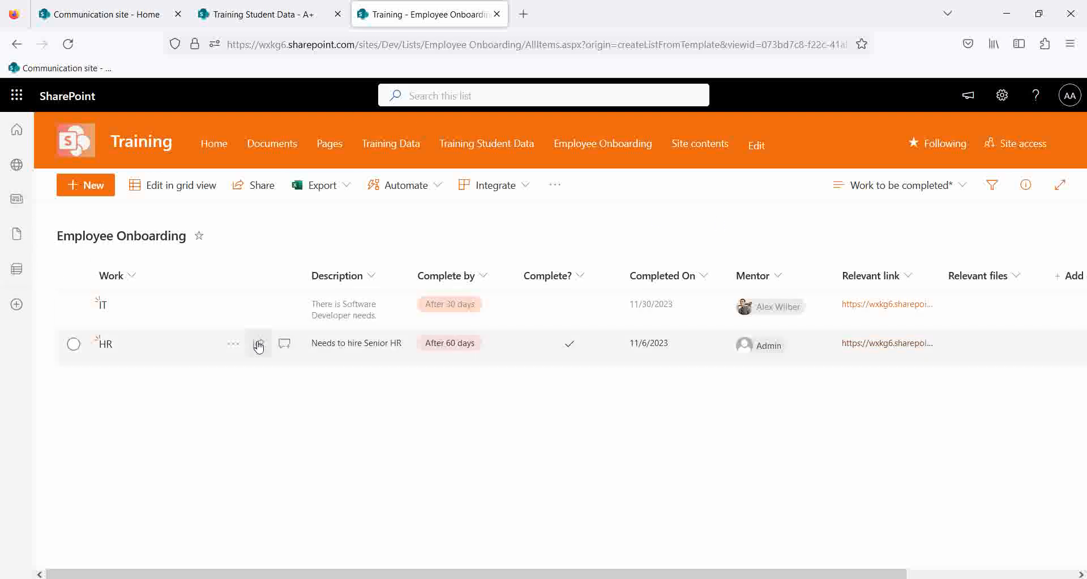
click(961, 185)
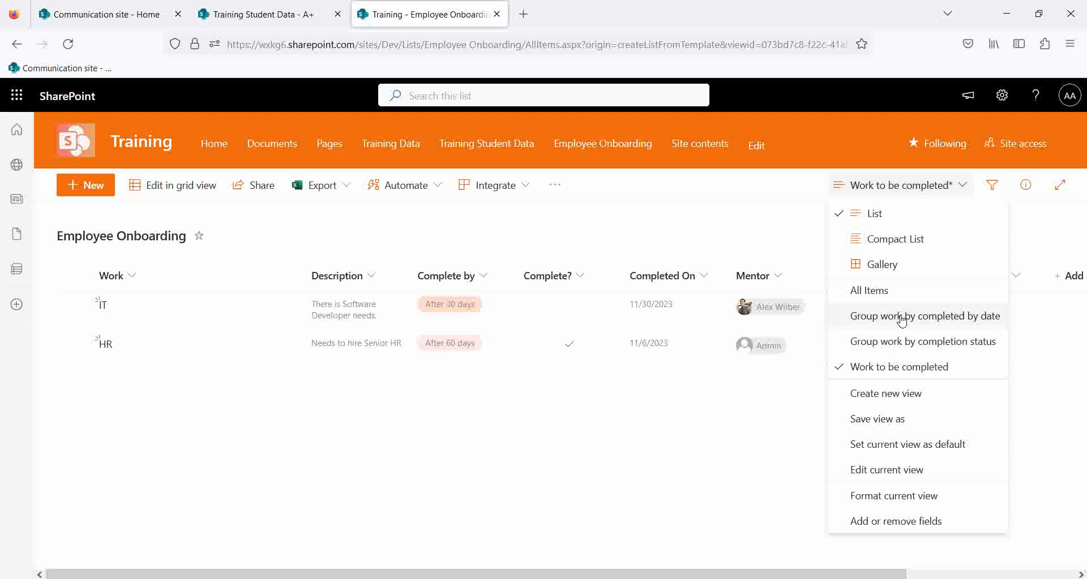
click(876, 292)
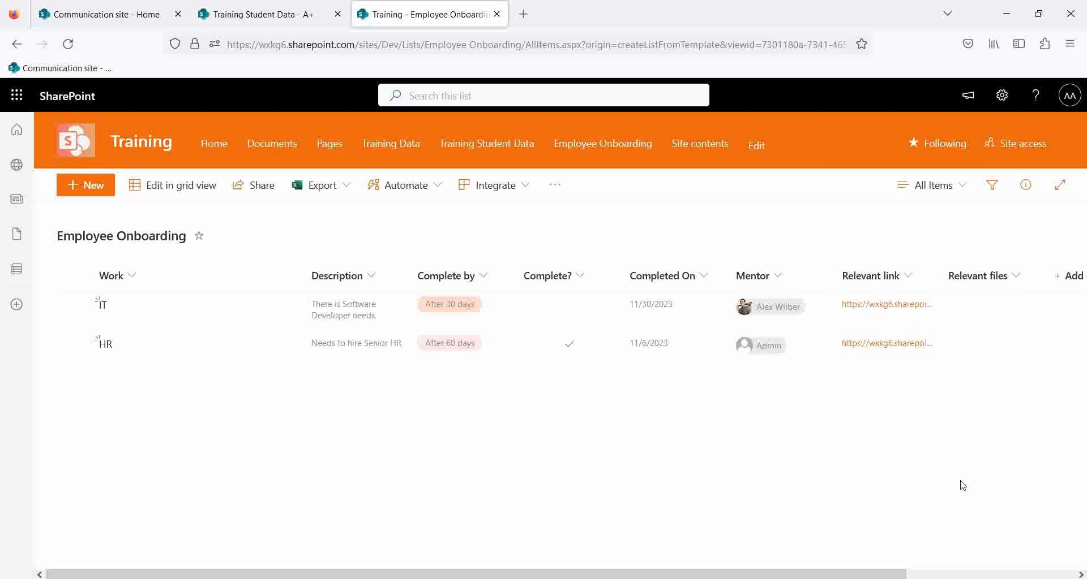
Open the Employee Onboarding list settings and look through the general settings and columns.
click(1001, 95)
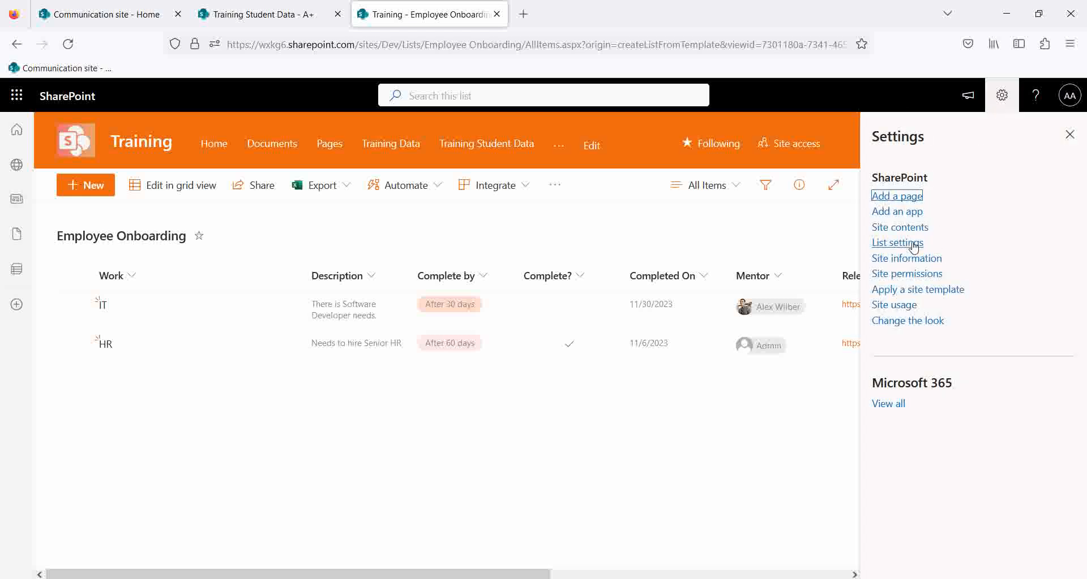
click(909, 244)
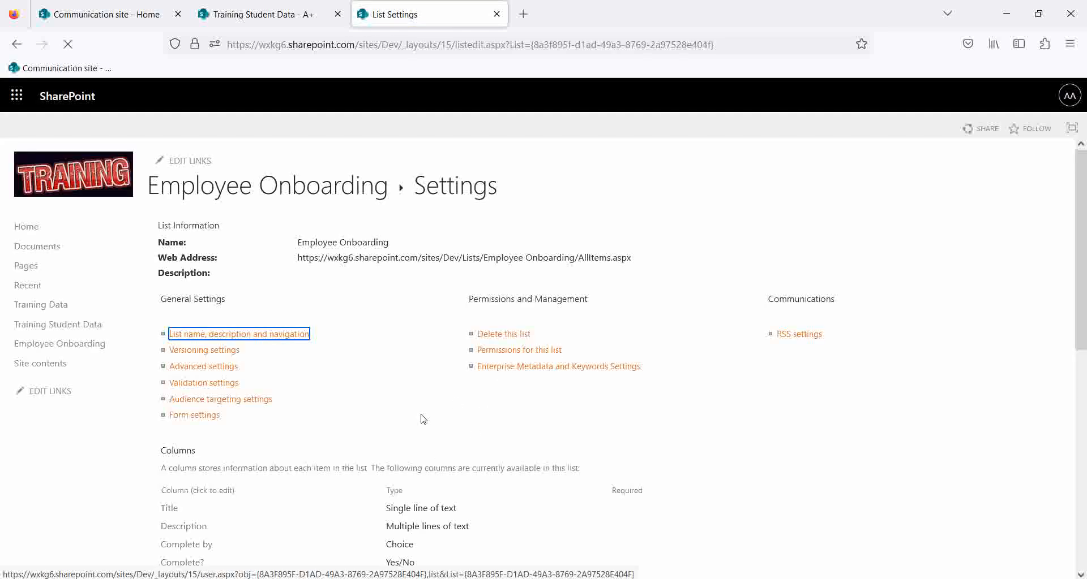
scroll(419, 420, down, 8)
scroll(339, 470, up, 8)
scroll(294, 485, down, 8)
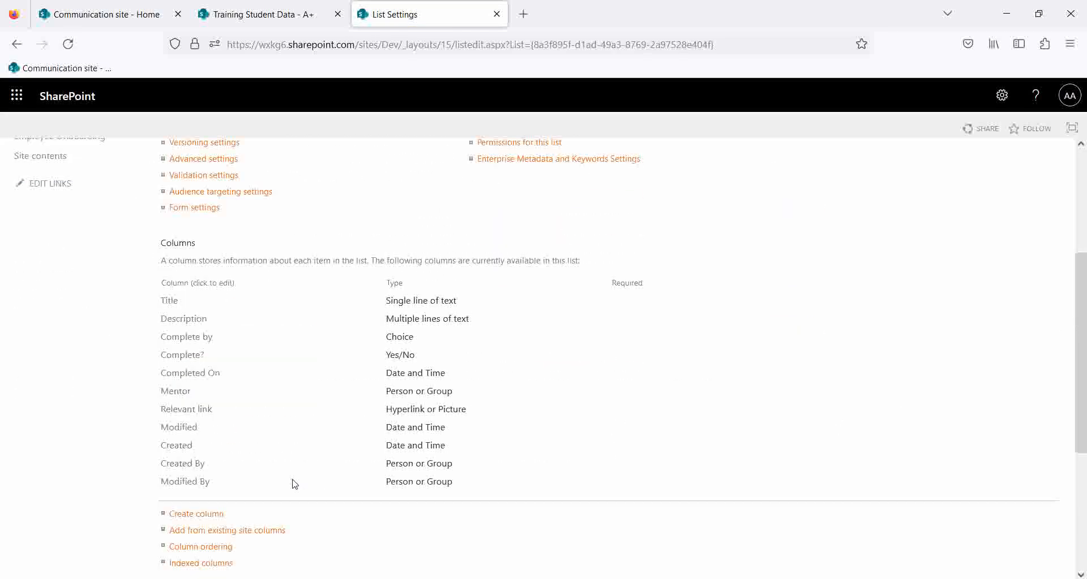
Open the Group work by completed by date view for editing and examine its column, sort and filter settings.
click(183, 444)
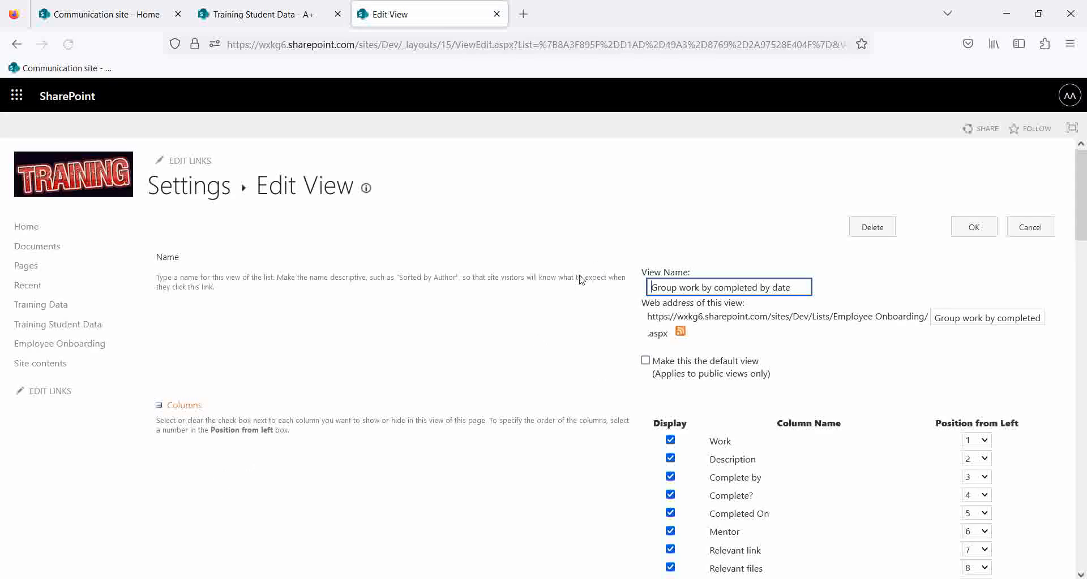
scroll(861, 442, down, 15)
scroll(821, 419, down, 3)
scroll(786, 408, up, 7)
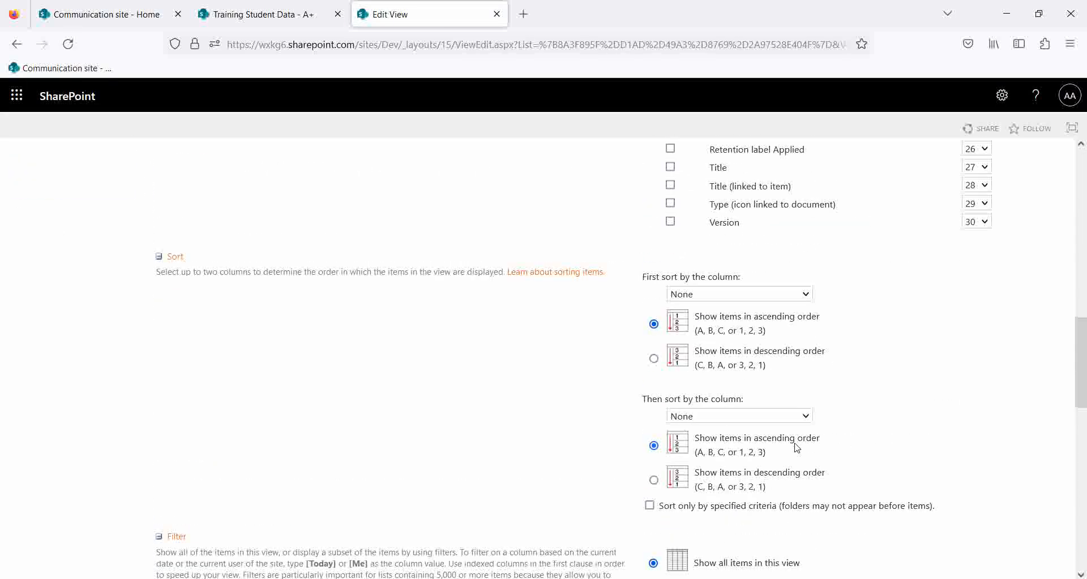
scroll(758, 407, down, 10)
scroll(784, 442, down, 3)
scroll(782, 391, up, 7)
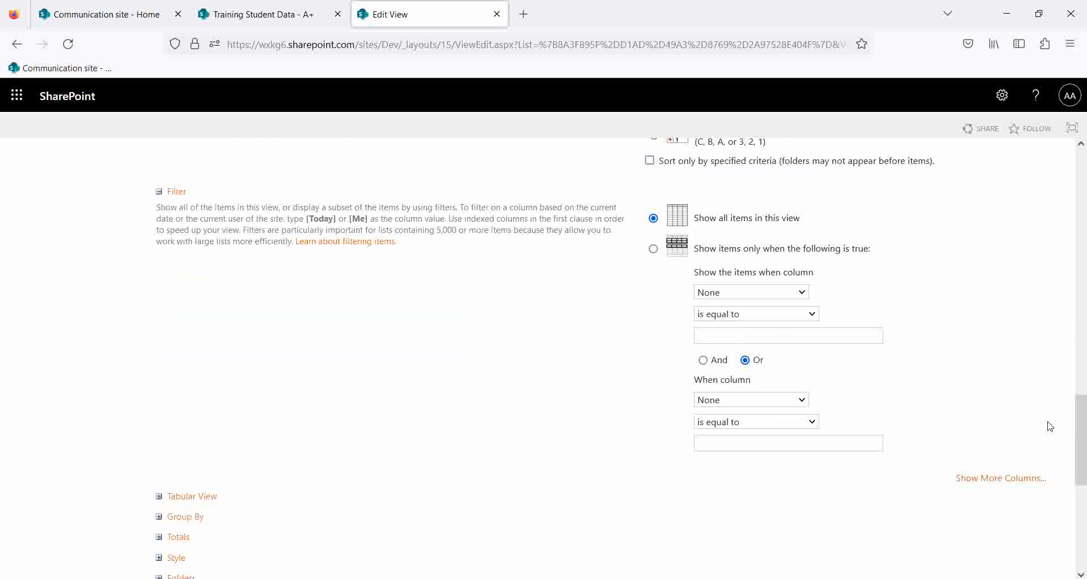
Examine the view's Group By settings, collapse them, and expand the Mobile settings.
drag(1082, 445, 1047, 509)
click(166, 283)
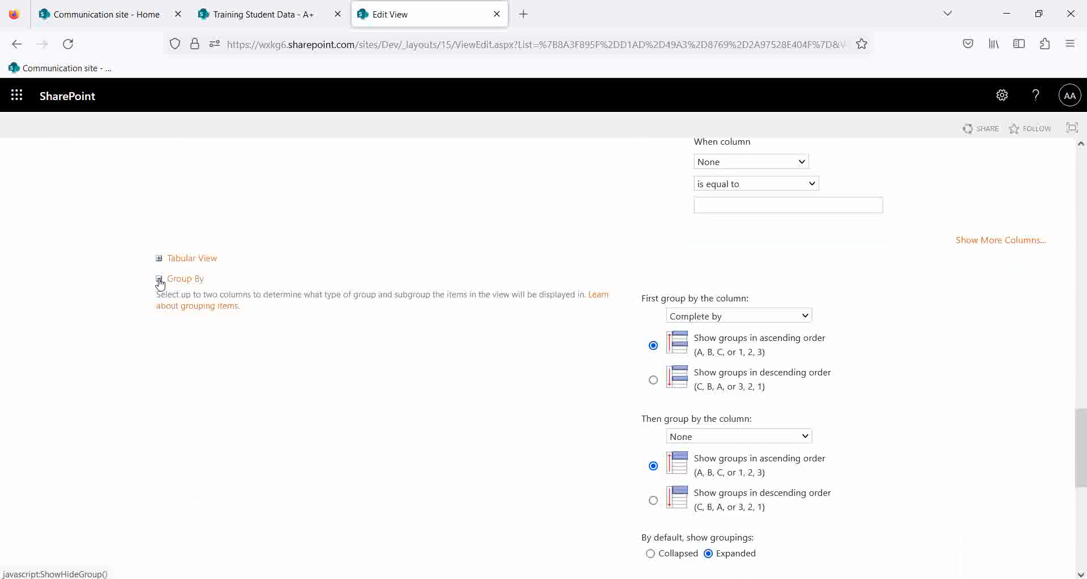
scroll(736, 436, down, 5)
scroll(702, 396, up, 5)
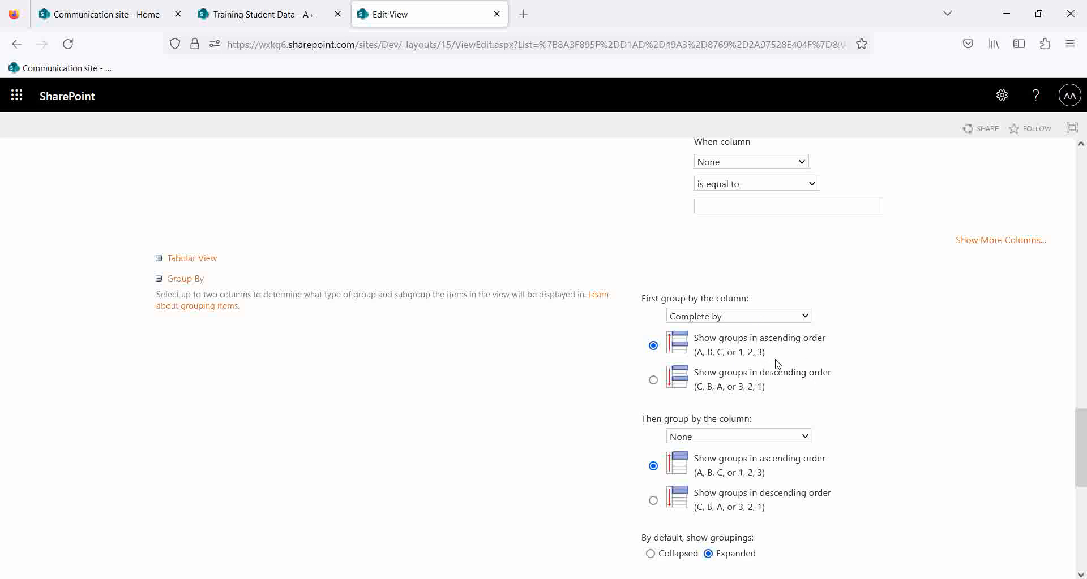
click(159, 279)
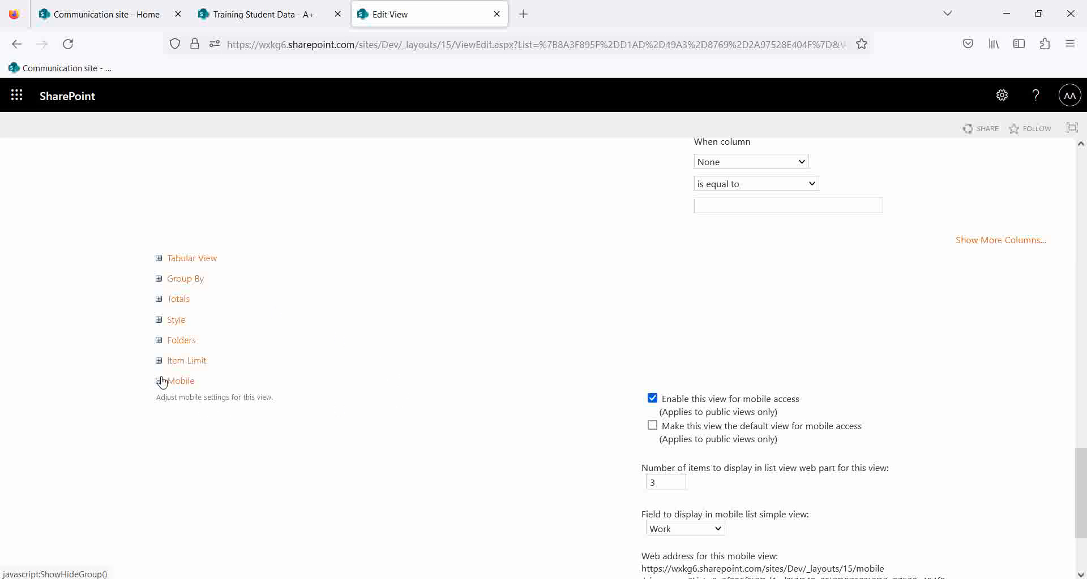
Leave the view editor without saving and return to the Employee Onboarding list.
scroll(859, 389, up, 20)
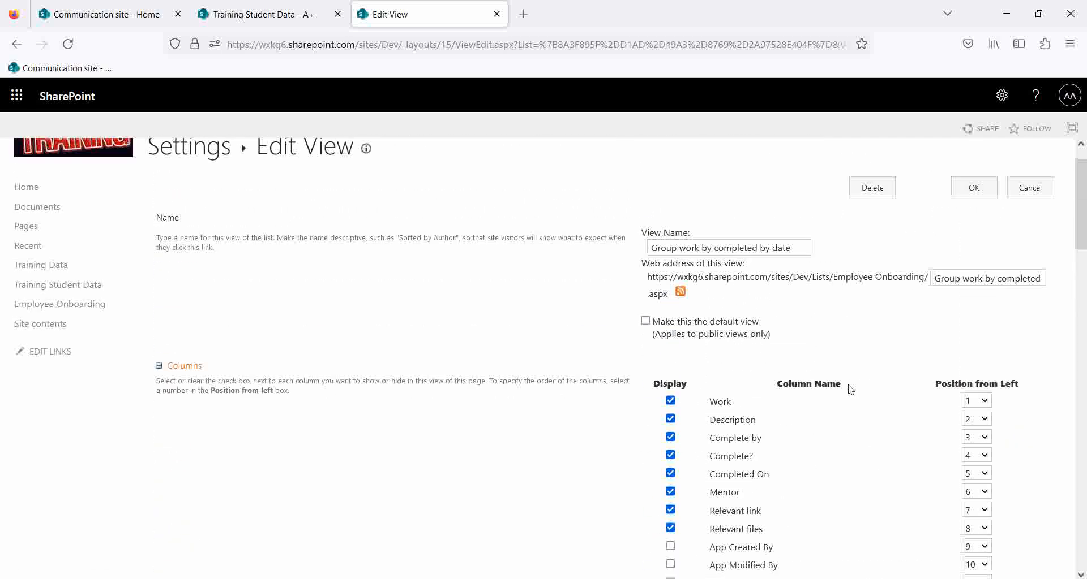
click(17, 43)
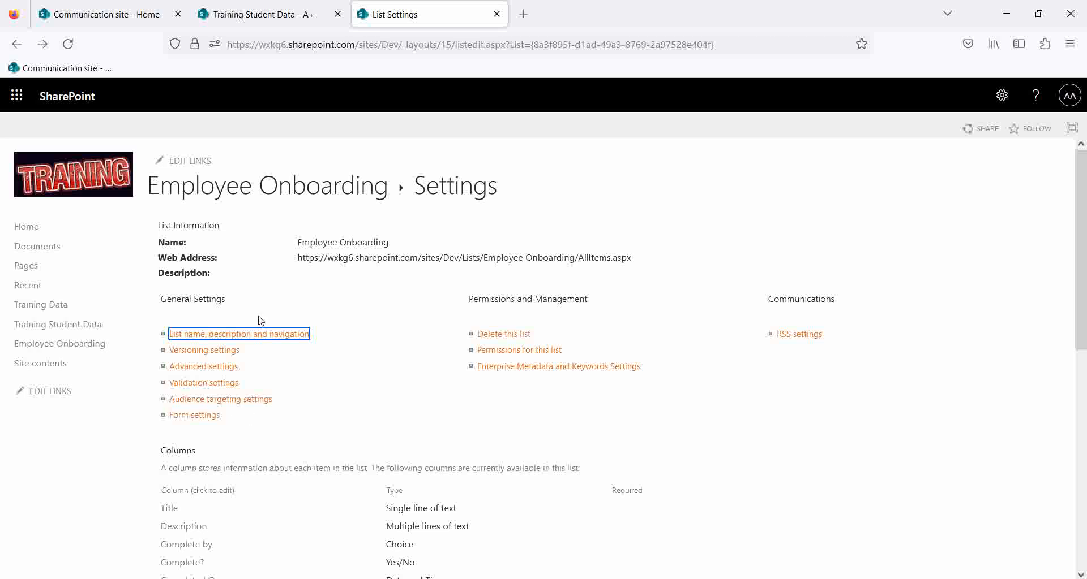
click(231, 191)
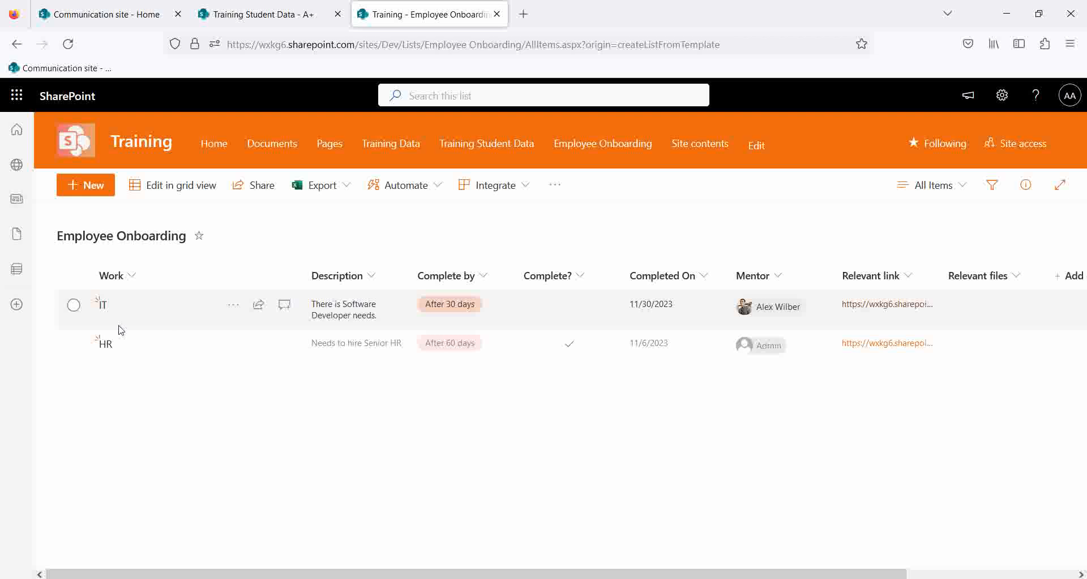
Select the IT item, look over its available actions, and open Manage Access for it.
click(74, 306)
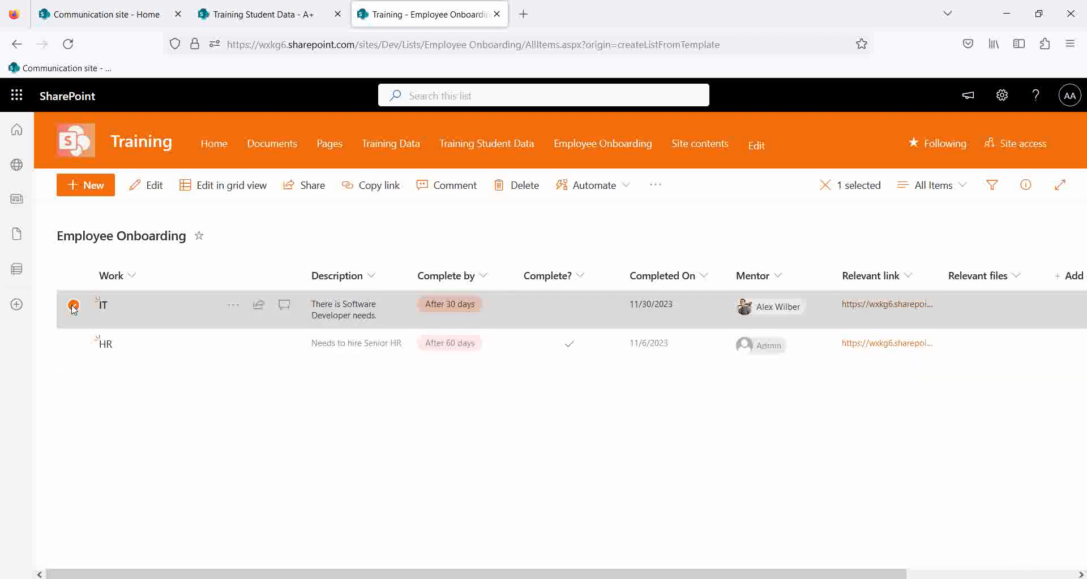
click(73, 307)
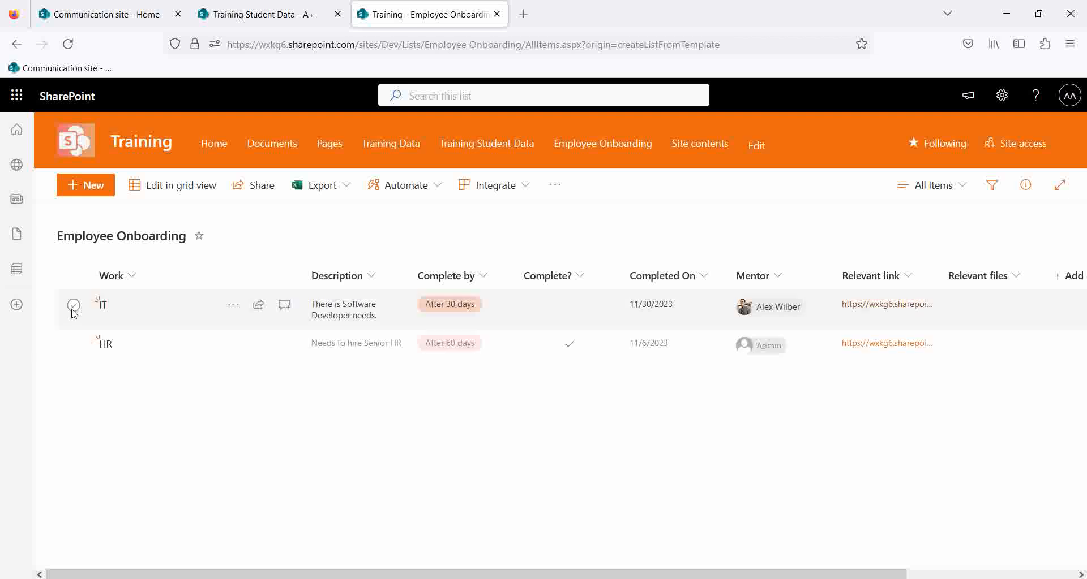
click(73, 307)
click(233, 306)
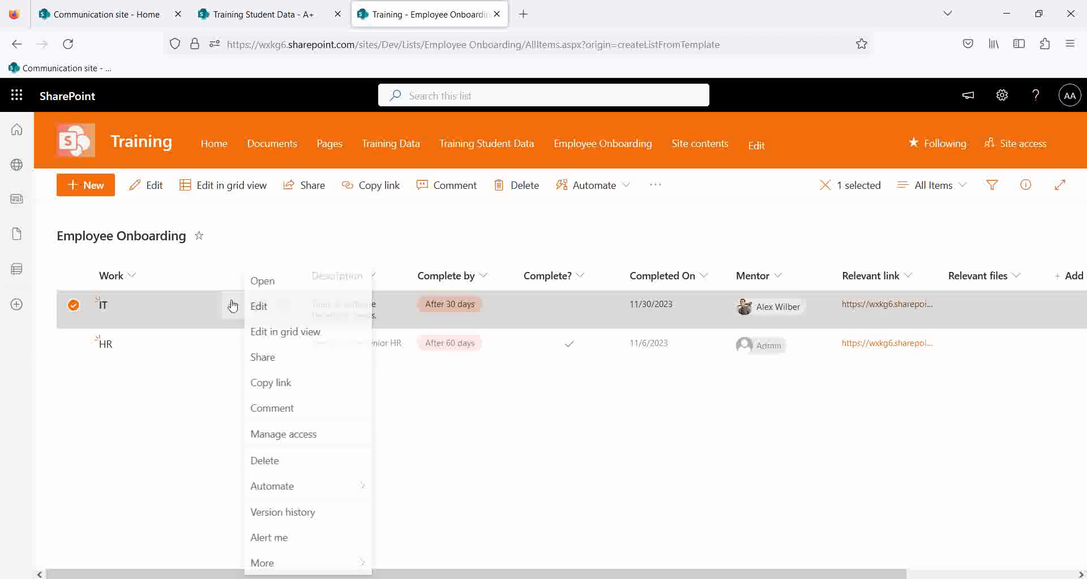
click(144, 424)
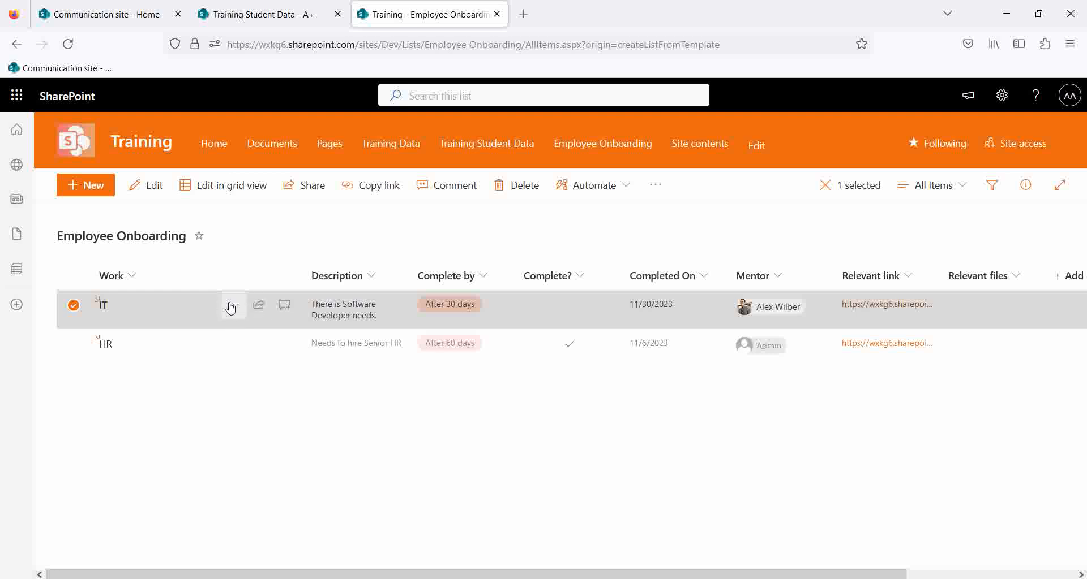
click(231, 307)
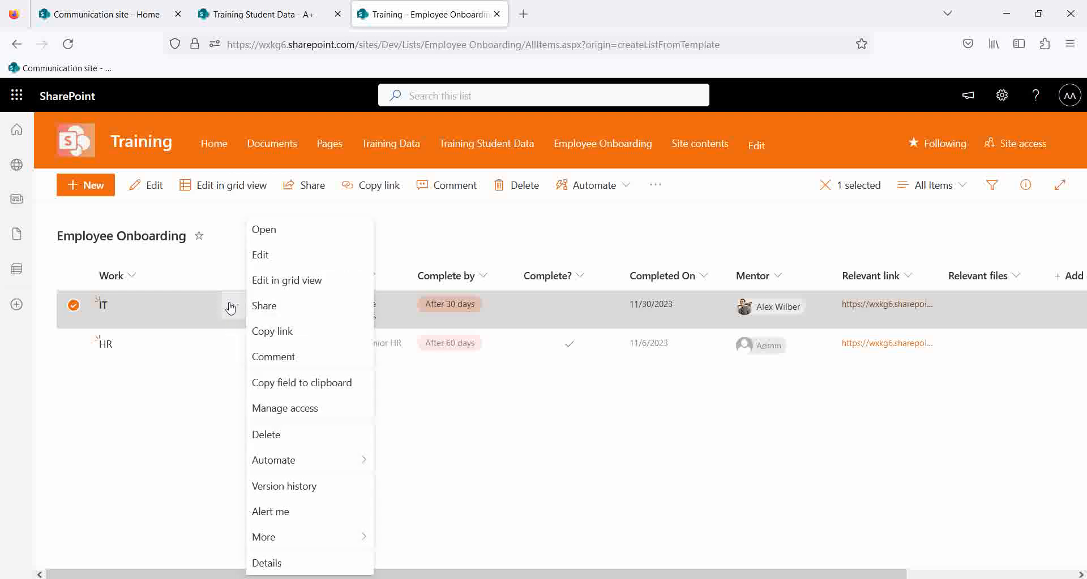
click(291, 407)
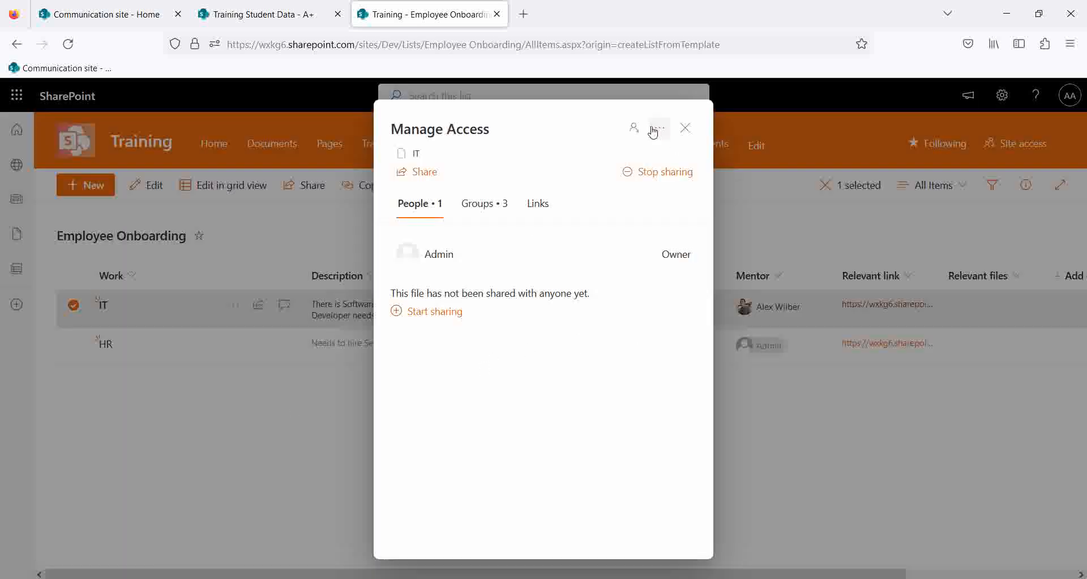
Open the advanced permission settings for the IT item and stop it inheriting permissions from its parent.
click(658, 132)
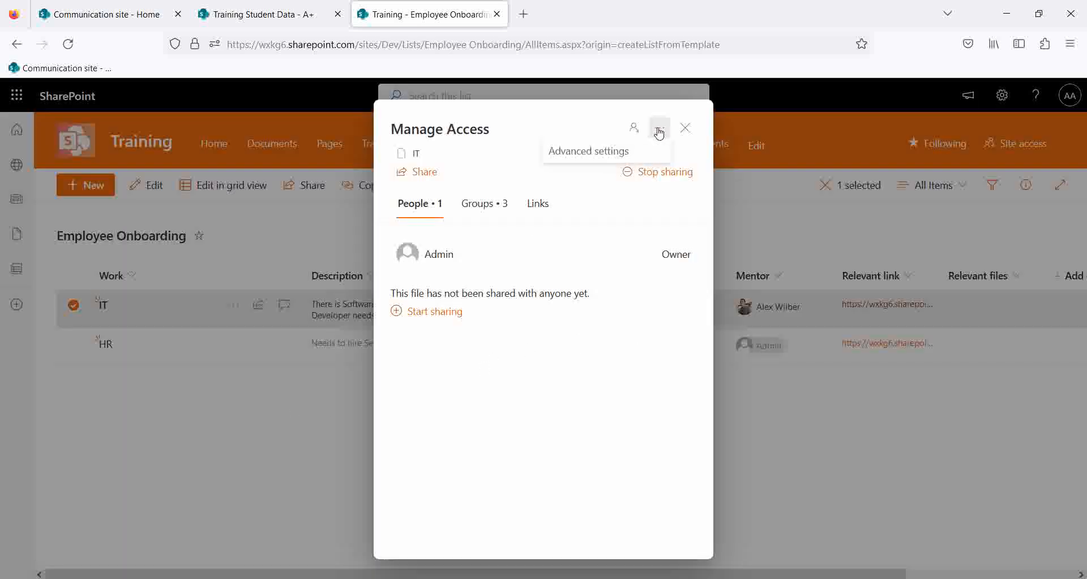
click(586, 155)
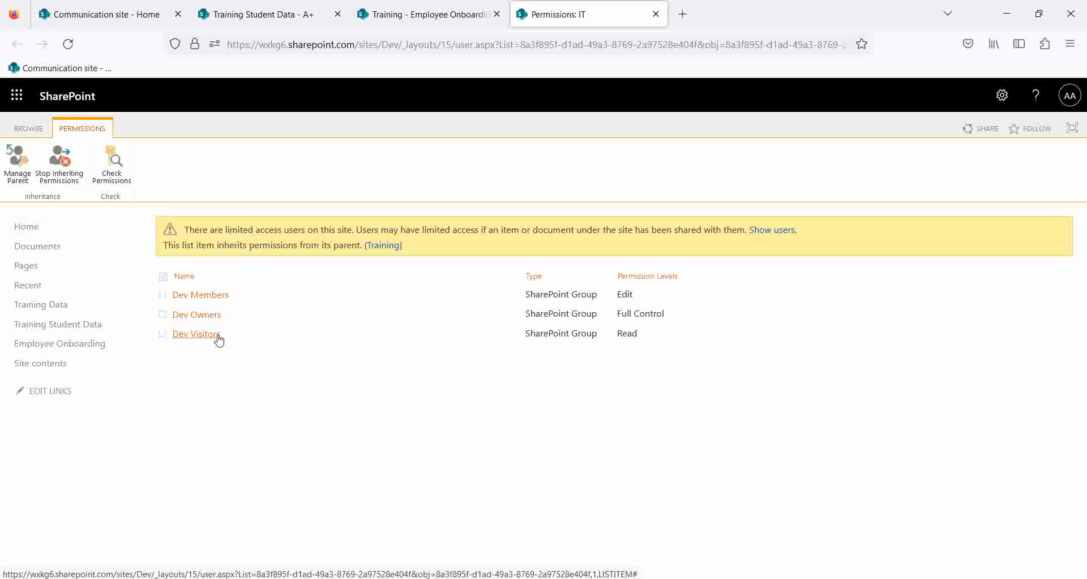
click(66, 166)
click(612, 354)
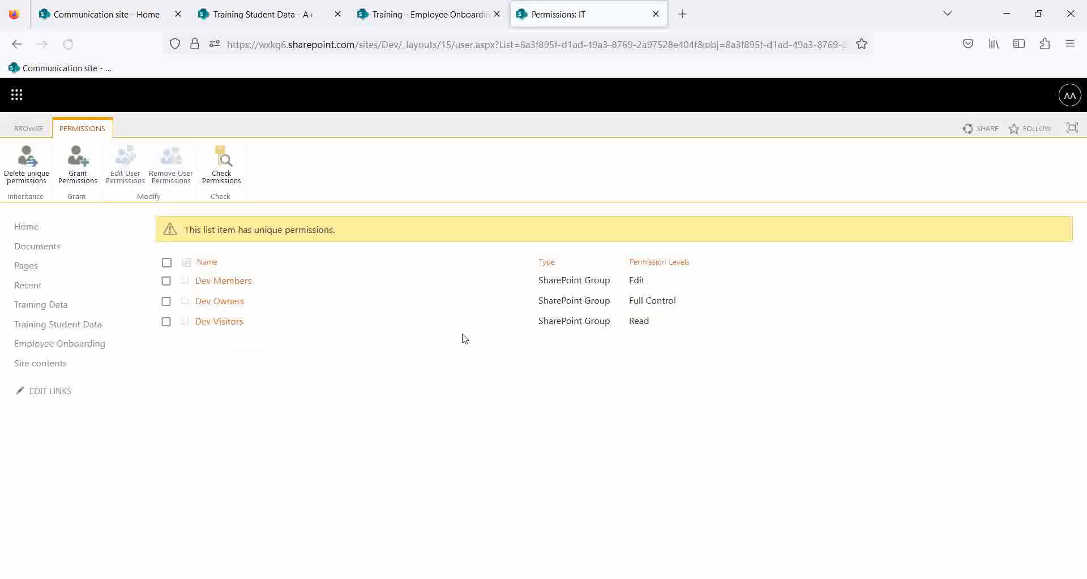
Try different selections of the Dev Members, Dev Owners and Dev Visitors groups, ending with all three selected.
click(166, 281)
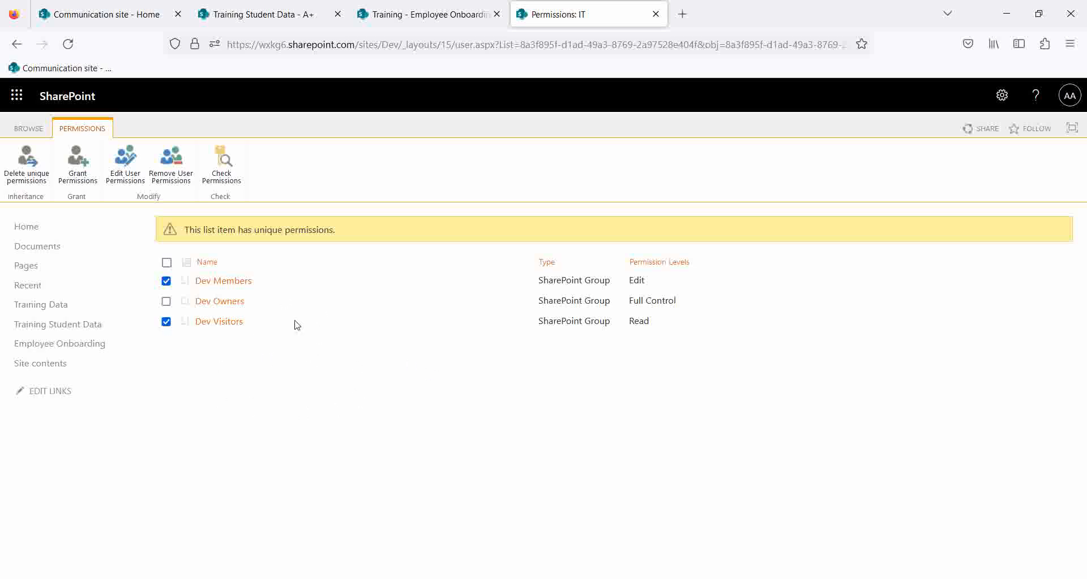
click(167, 302)
click(169, 284)
click(166, 302)
click(166, 281)
click(166, 262)
Delete the IT item's unique permissions so it inherits from its parent, and return to the Employee Onboarding list.
click(34, 171)
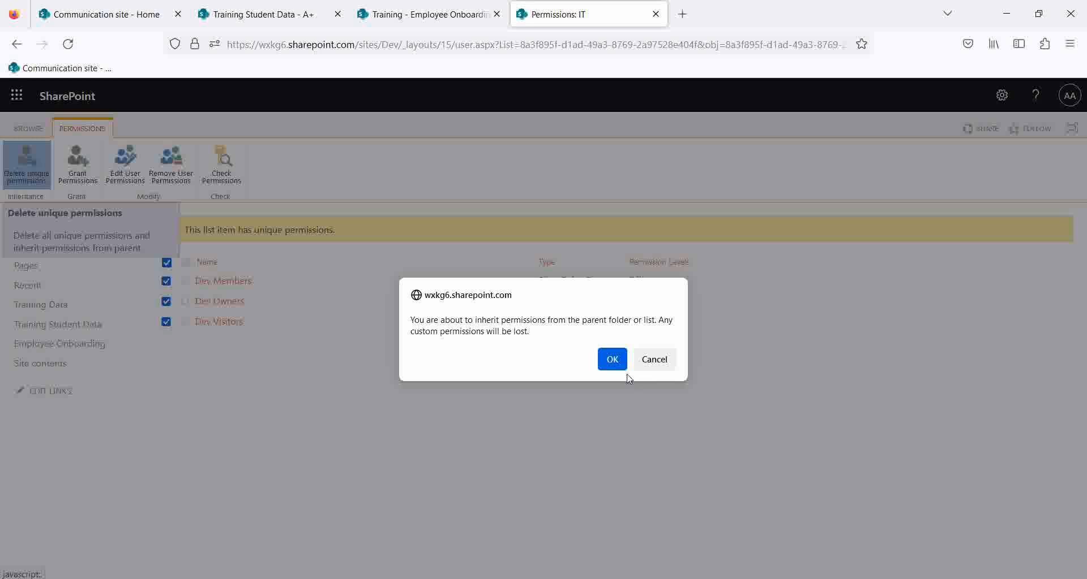
click(612, 360)
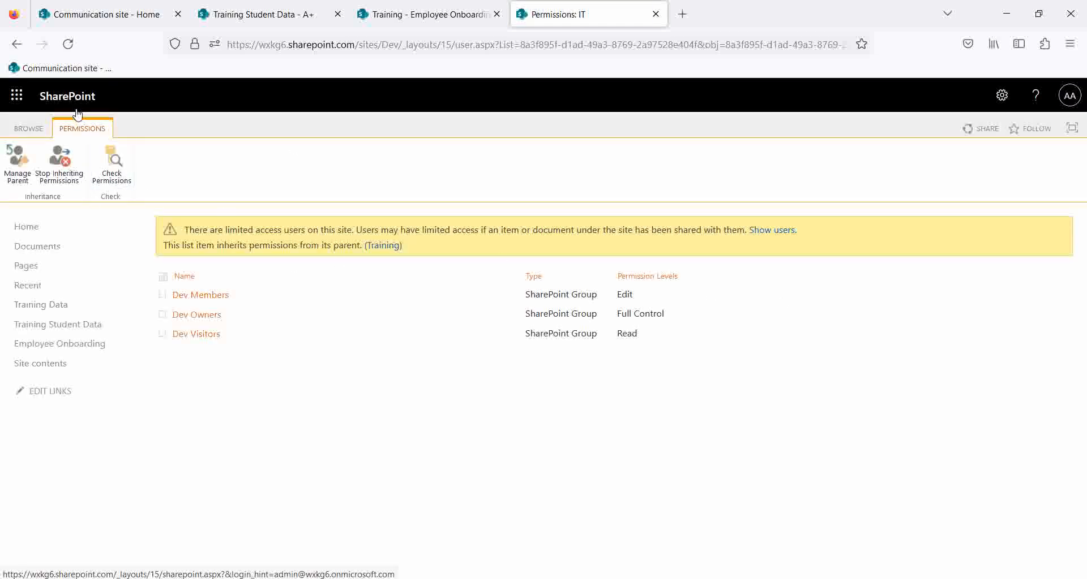
click(80, 345)
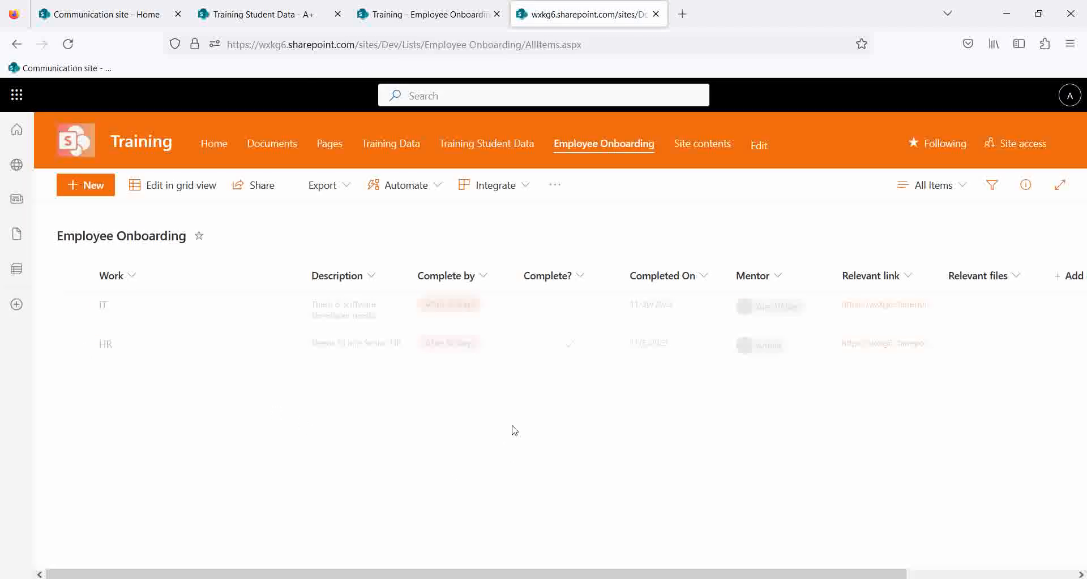